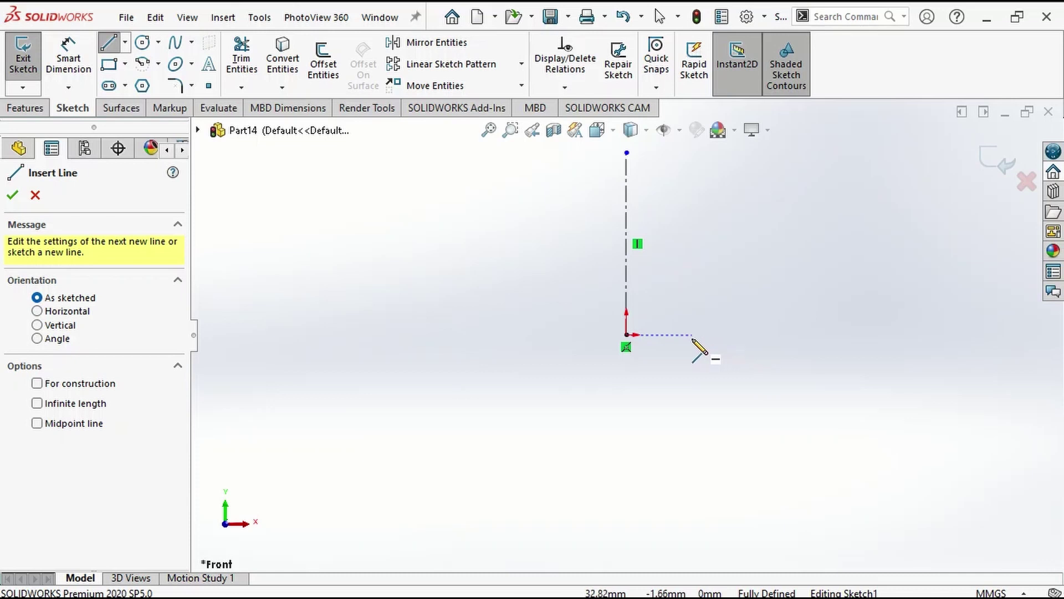
Step: Draw a vertical line about 90 mm tall beside the centerline, ending at its upper end in an outward step and a short horizontal line
{"action": "left_click", "coordinate": [669, 335]}
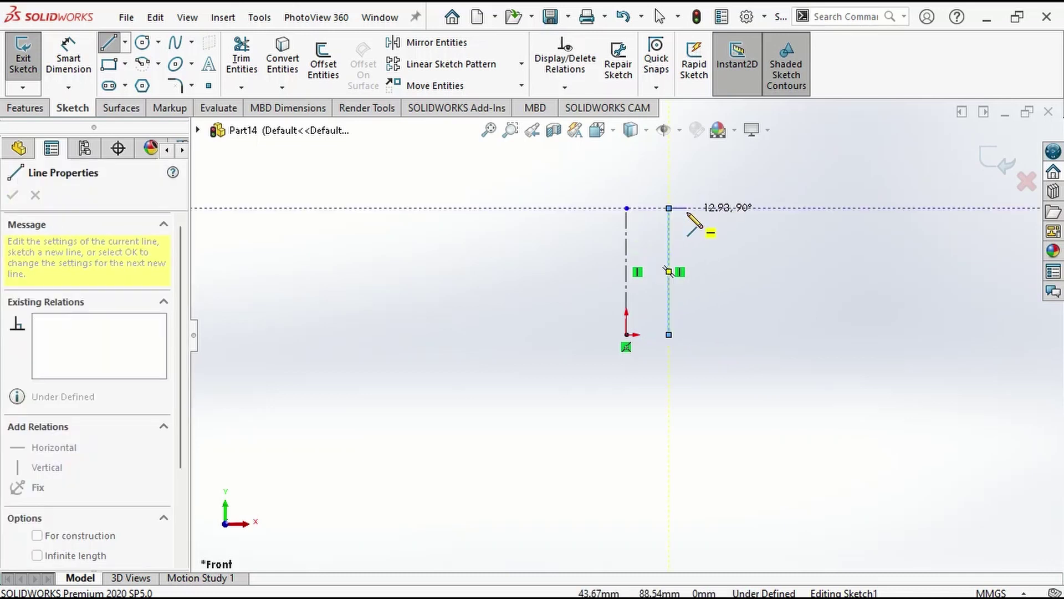
{"action": "left_click", "coordinate": [688, 212]}
{"action": "left_click", "coordinate": [687, 191]}
{"action": "left_click", "coordinate": [739, 194]}
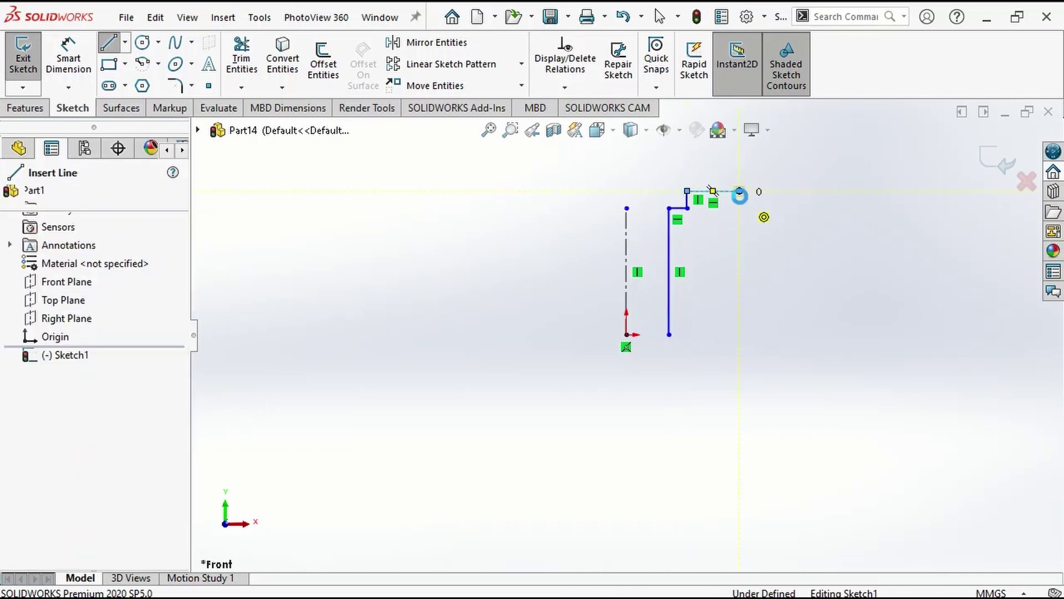
Step: From the vertical line's lower end, draw a short horizontal line, a 9 mm riser and a horizontal base reaching about 159 mm from the centerline
{"action": "left_click", "coordinate": [669, 334]}
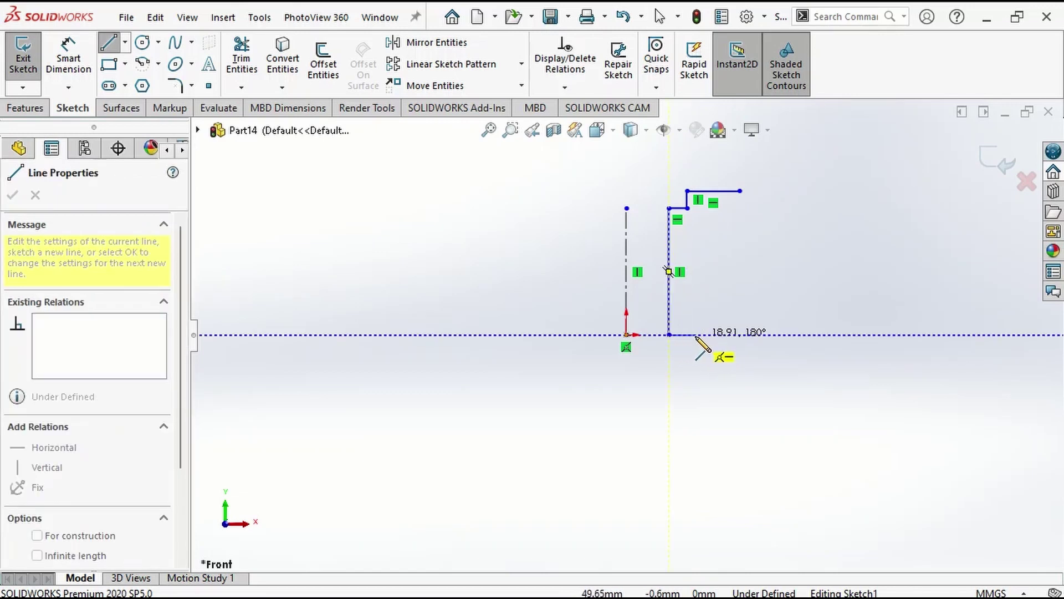
{"action": "left_click", "coordinate": [694, 334]}
{"action": "left_click", "coordinate": [694, 322]}
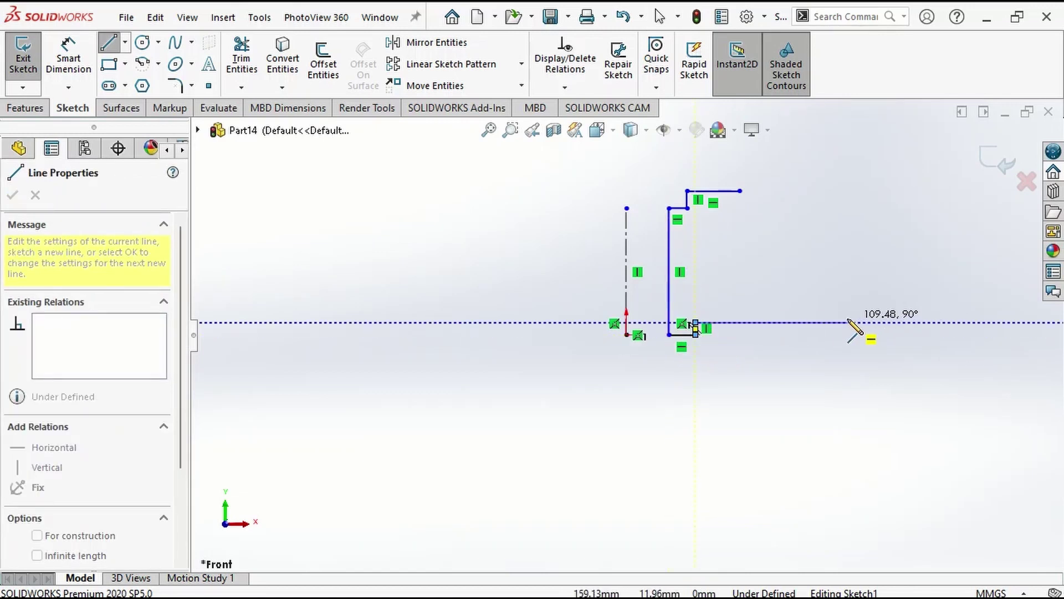
{"action": "key", "text": "Escape"}
Step: Dimension the base line's outer end about the centerline as a 180 mm diameter
{"action": "right_click_drag", "start_coordinate": [840, 463], "coordinate": [842, 410]}
{"action": "left_click", "coordinate": [848, 323]}
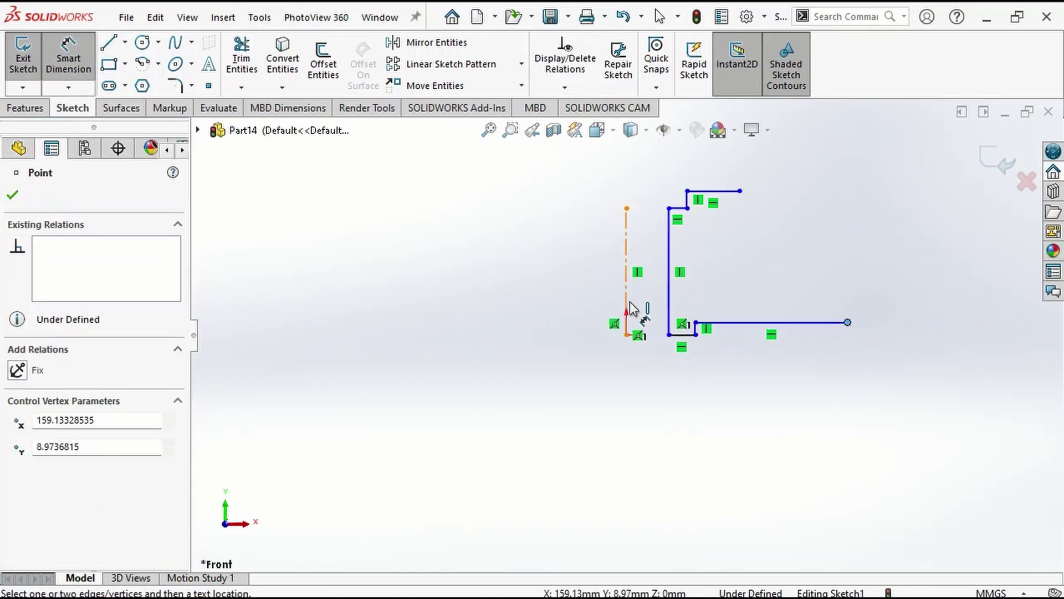
{"action": "left_click", "coordinate": [627, 304]}
{"action": "left_click", "coordinate": [625, 428]}
{"action": "type", "text": "180"}
{"action": "key", "text": "Return"}
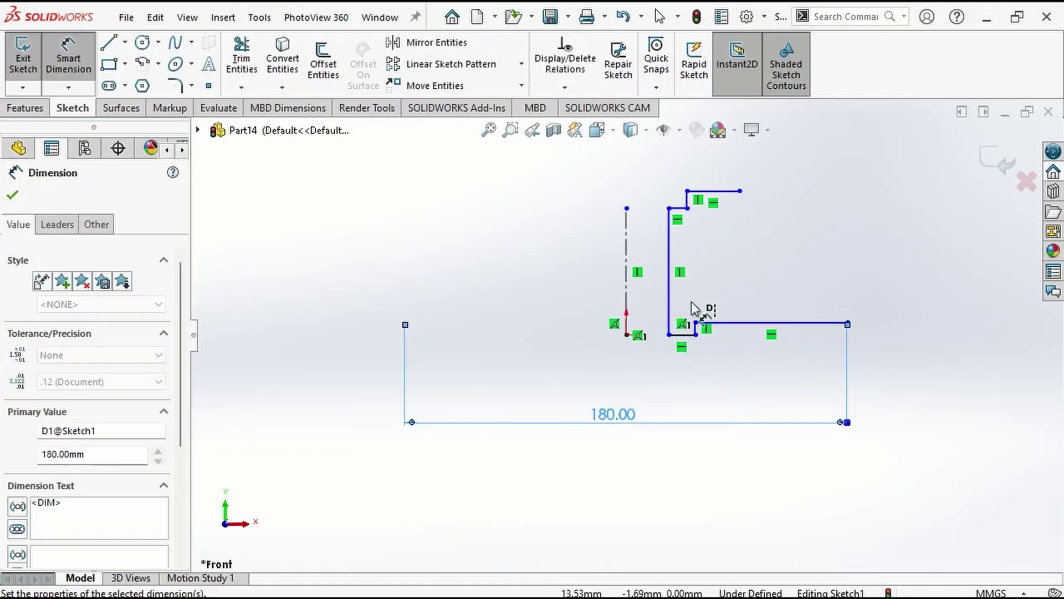
Step: Dimension the long inner vertical line about the centerline as a 25 mm diameter
{"action": "left_click", "coordinate": [627, 343]}
{"action": "left_click", "coordinate": [549, 338]}
{"action": "left_click", "coordinate": [563, 436]}
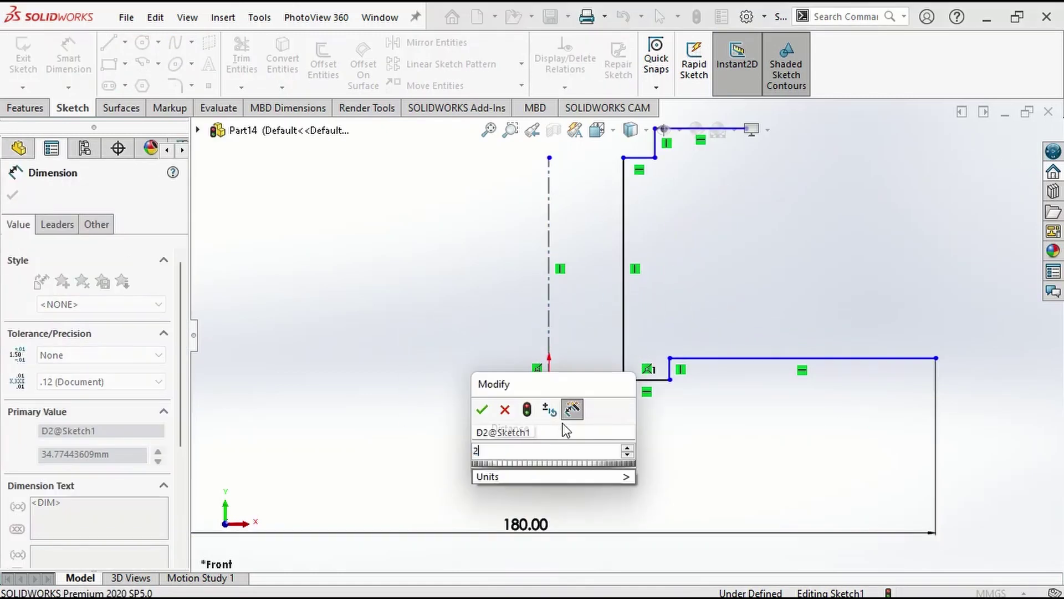
{"action": "type", "text": "25"}
{"action": "key", "text": "Return"}
{"action": "left_click", "coordinate": [645, 381]}
{"action": "left_click", "coordinate": [646, 445]}
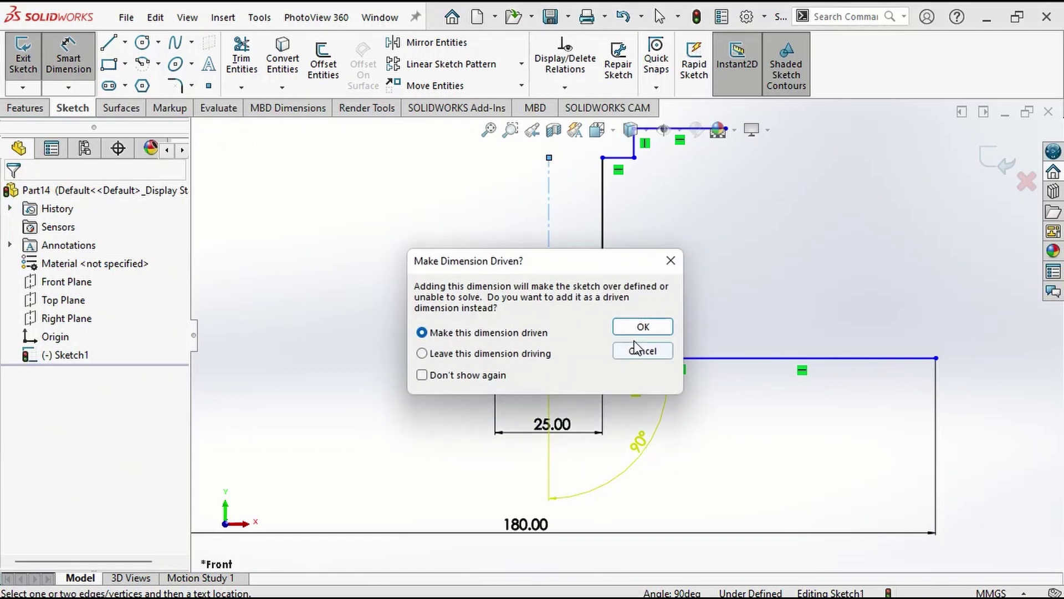
{"action": "left_click", "coordinate": [634, 348]}
{"action": "left_click", "coordinate": [646, 380]}
{"action": "left_click", "coordinate": [646, 441]}
{"action": "left_click", "coordinate": [640, 350]}
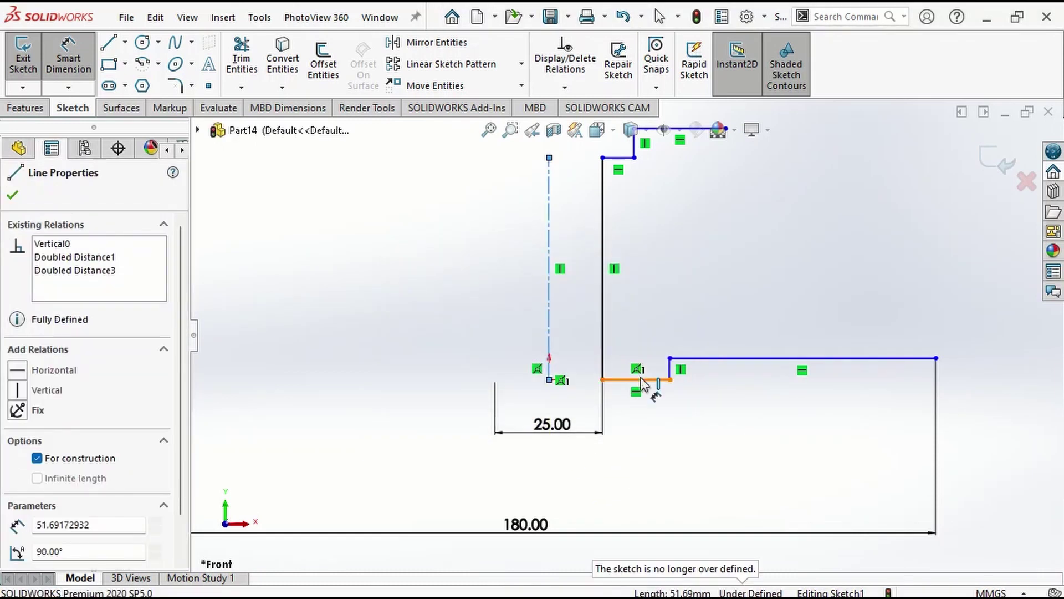
{"action": "left_click", "coordinate": [641, 380]}
{"action": "key", "text": "Escape"}
Step: Dimension the step at the profile's base as 10 mm long and 5 mm high
{"action": "left_click", "coordinate": [645, 380]}
{"action": "left_click", "coordinate": [651, 437]}
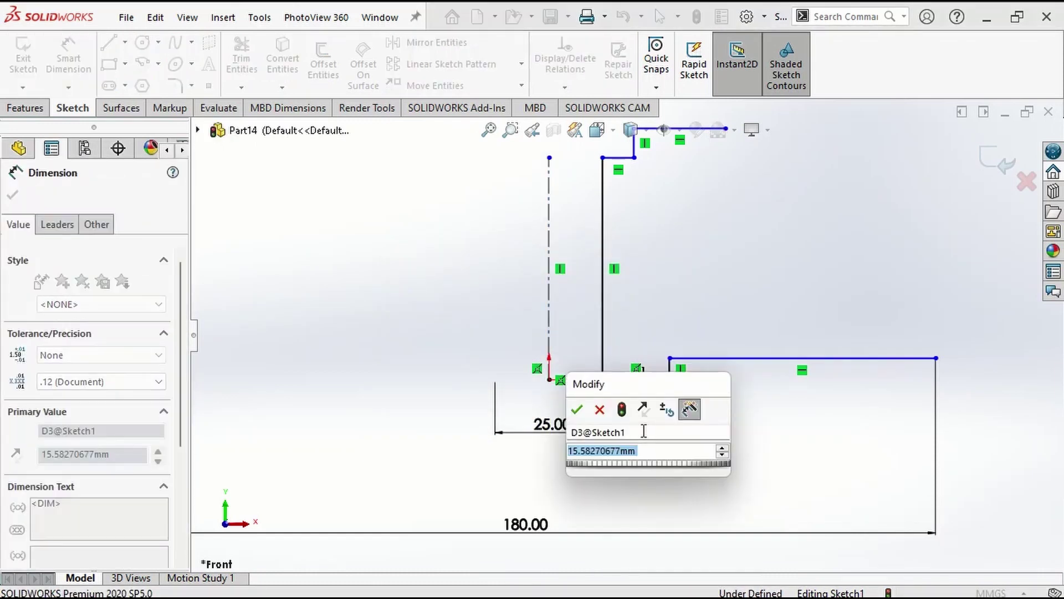
{"action": "type", "text": "10"}
{"action": "key", "text": "Return"}
{"action": "left_click", "coordinate": [669, 368]}
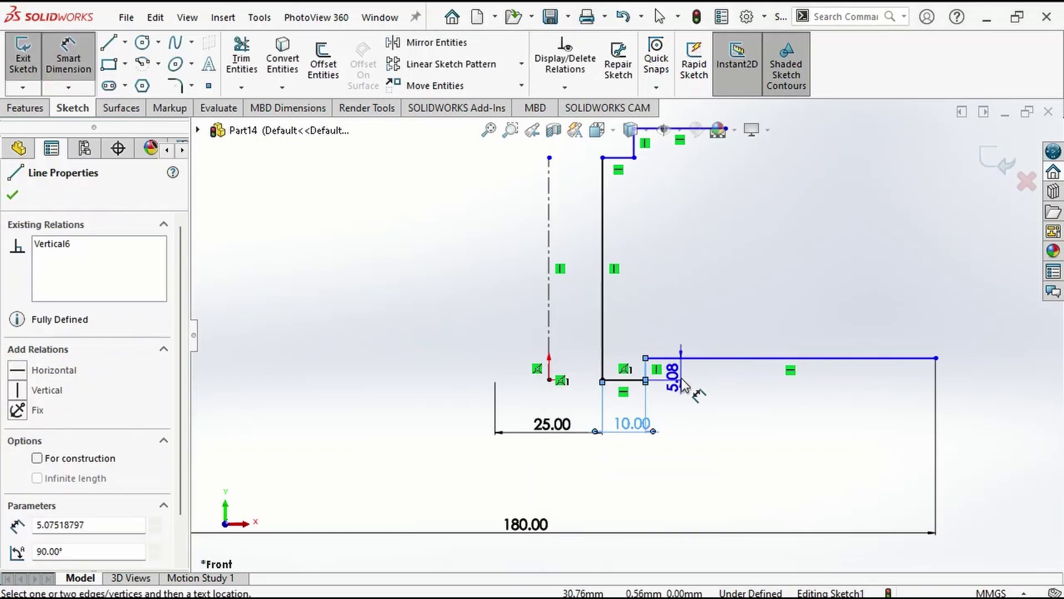
{"action": "left_click", "coordinate": [685, 368]}
{"action": "type", "text": "5.00mm"}
{"action": "key", "text": "Return"}
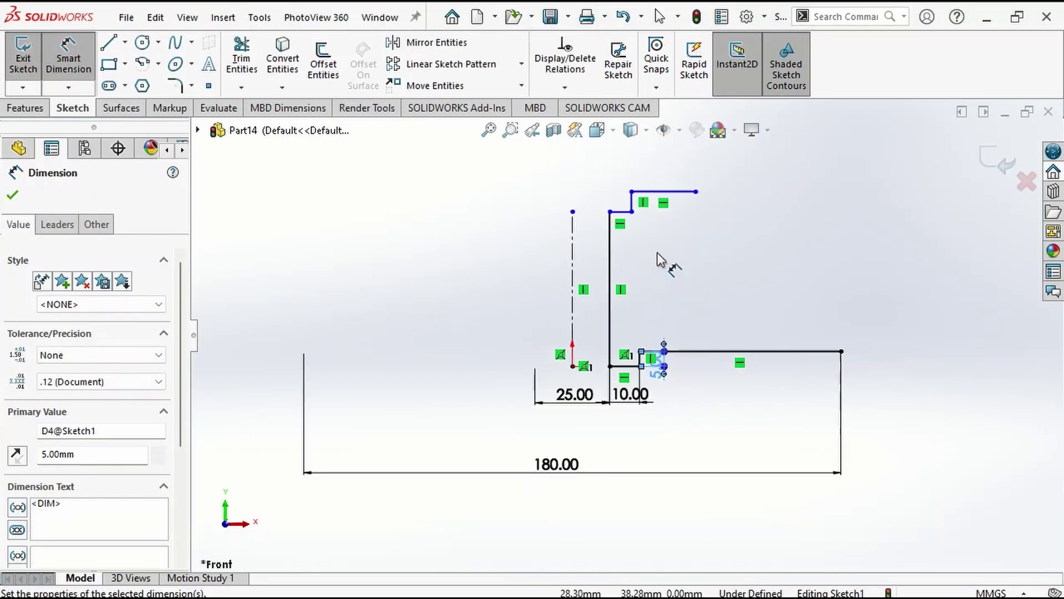
Step: Dimension the short vertical line of the upper step as 5 mm
{"action": "left_click", "coordinate": [633, 206]}
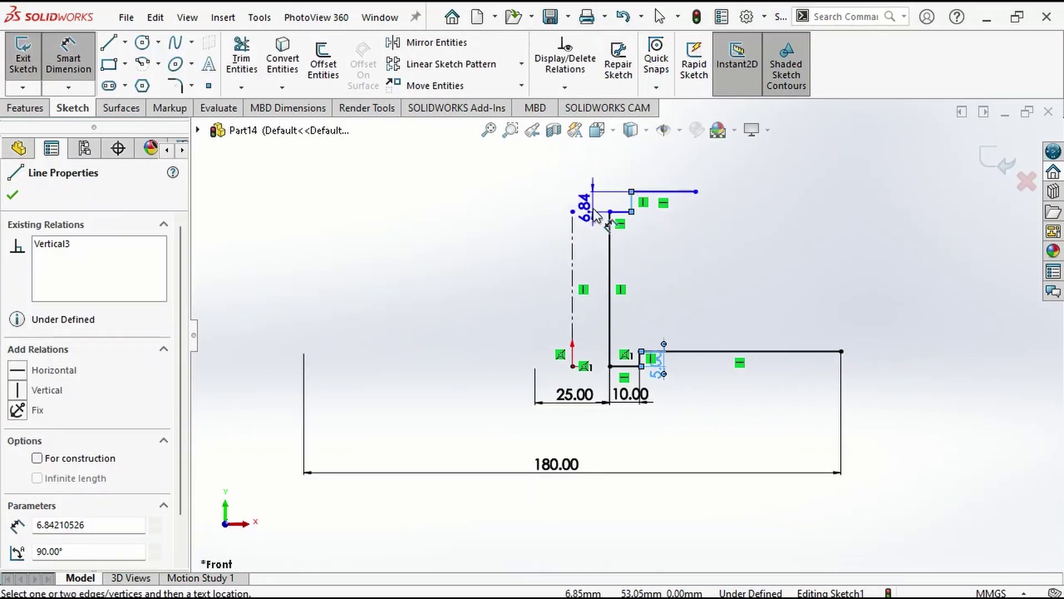
{"action": "left_click", "coordinate": [596, 215]}
{"action": "type", "text": "5"}
{"action": "key", "text": "Return"}
Step: Dimension the overall height between the profile's top edge and lowest edge as 80 mm
{"action": "left_click", "coordinate": [651, 203]}
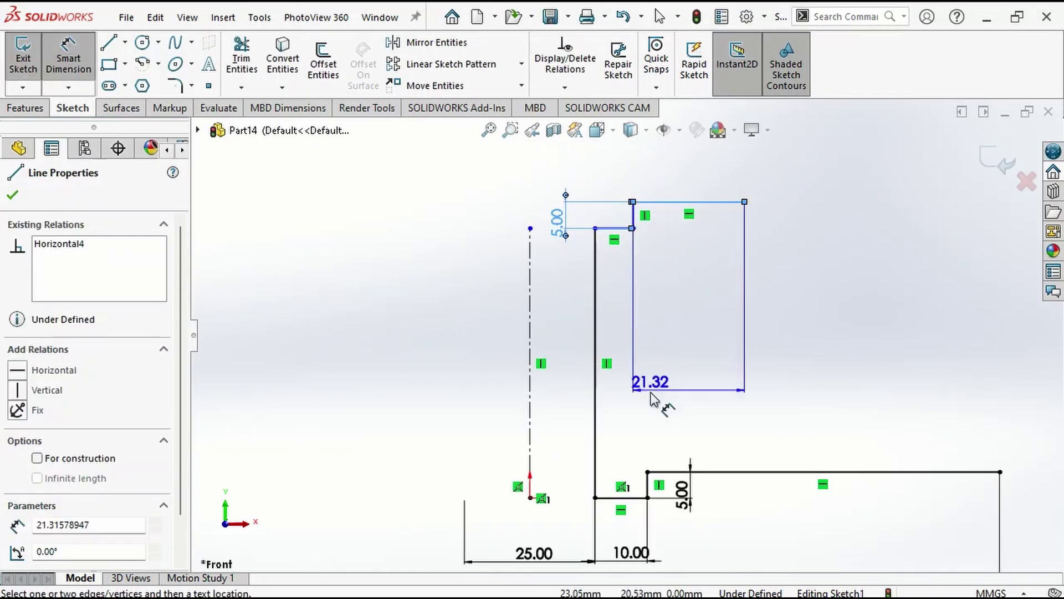
{"action": "left_click", "coordinate": [620, 497]}
{"action": "left_click", "coordinate": [447, 430]}
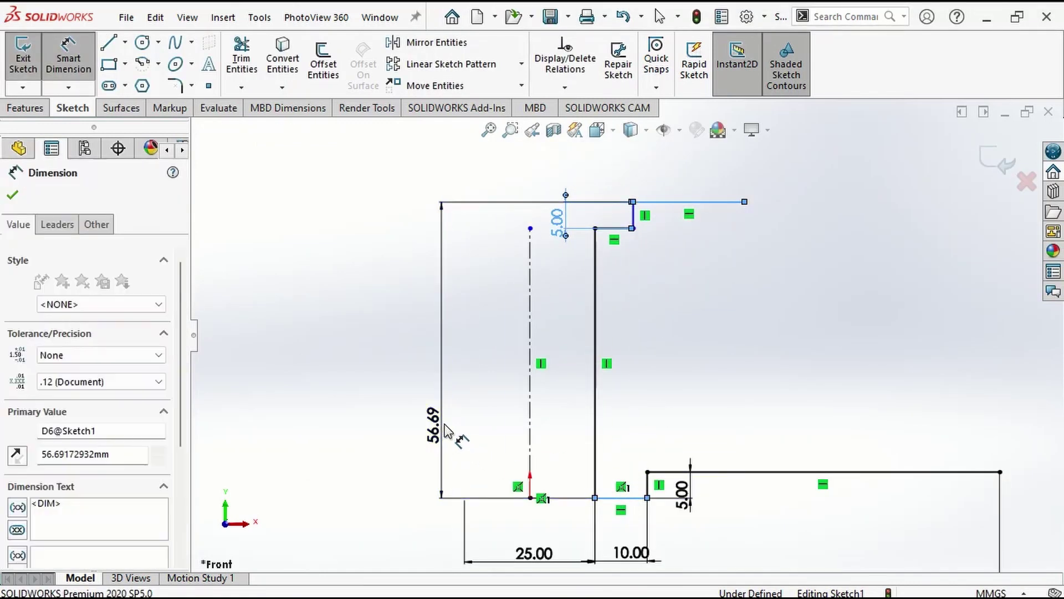
{"action": "type", "text": "80"}
{"action": "key", "text": "Return"}
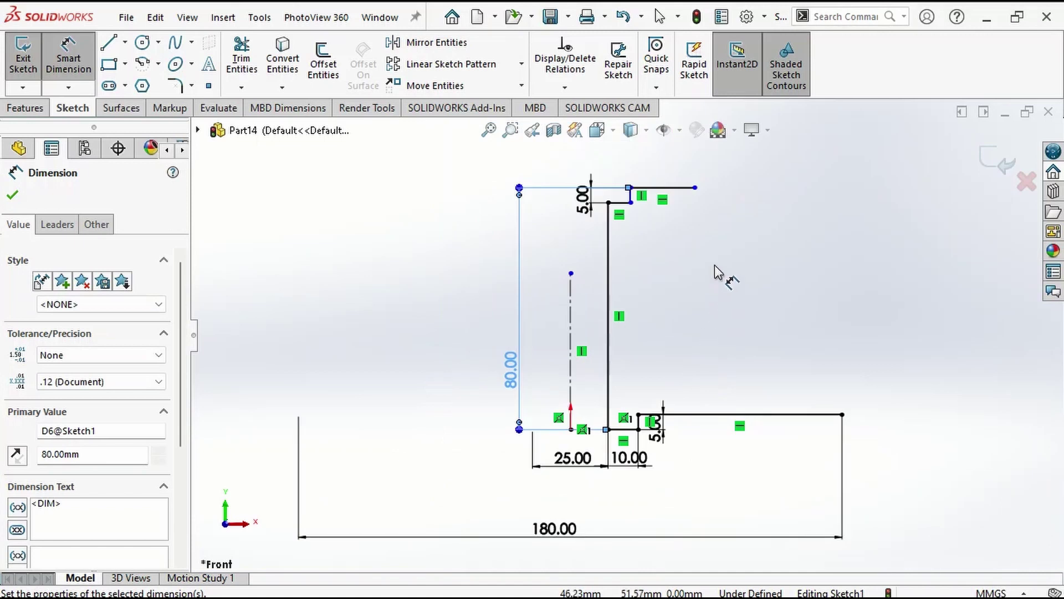
Step: Dimension the length of the profile's horizontal top edge as 10 mm
{"action": "left_click", "coordinate": [671, 190]}
{"action": "left_click", "coordinate": [690, 166]}
{"action": "type", "text": "10"}
{"action": "key", "text": "Return"}
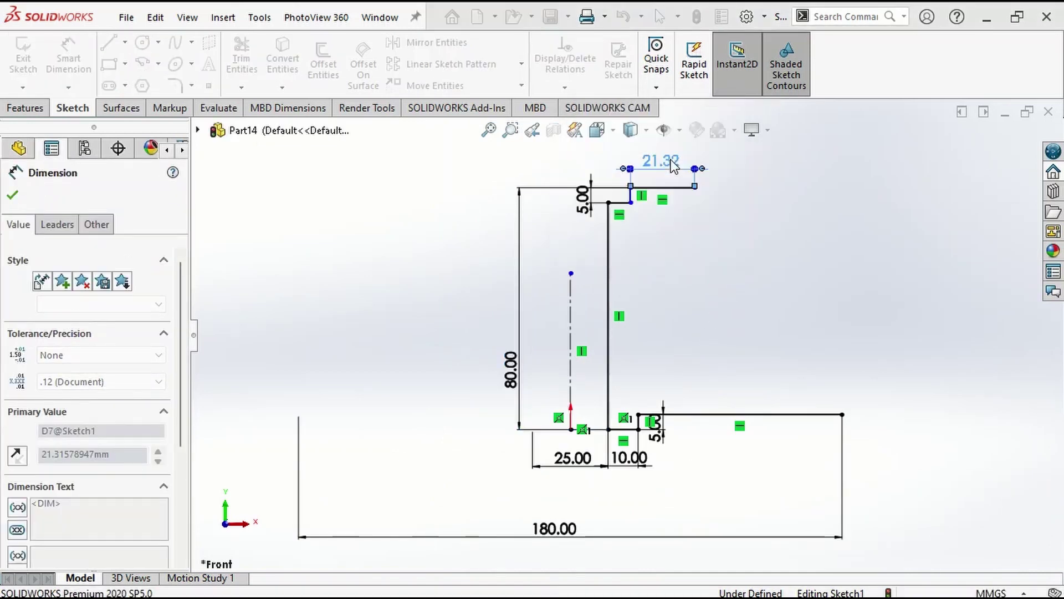
Step: Dimension the distance from the centerline to the upper step's vertical line as 35/2 mm
{"action": "left_click", "coordinate": [637, 204]}
{"action": "left_click", "coordinate": [520, 299]}
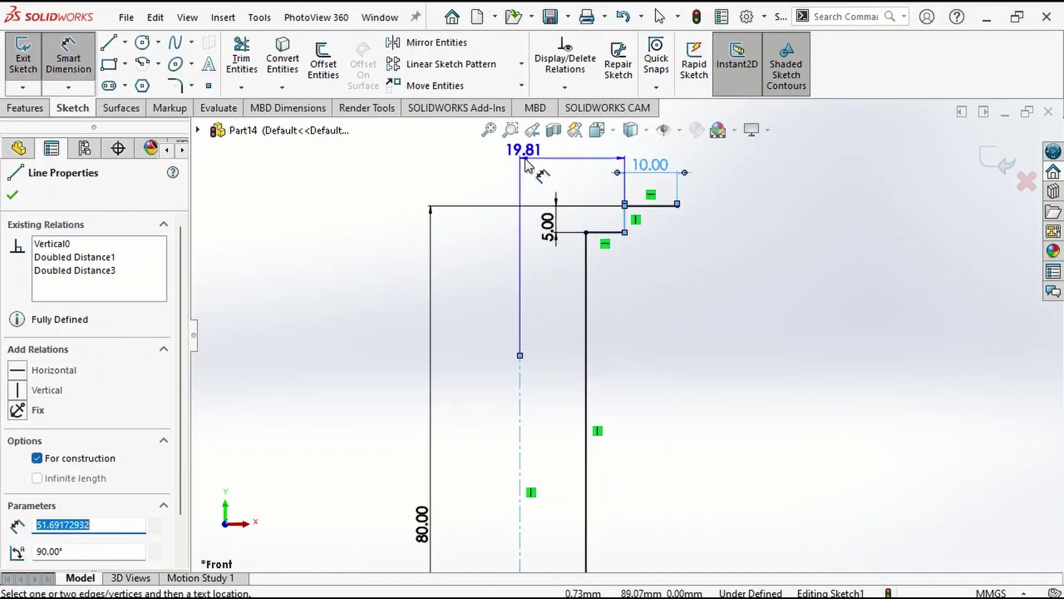
{"action": "left_click", "coordinate": [524, 158]}
{"action": "type", "text": "35/2"}
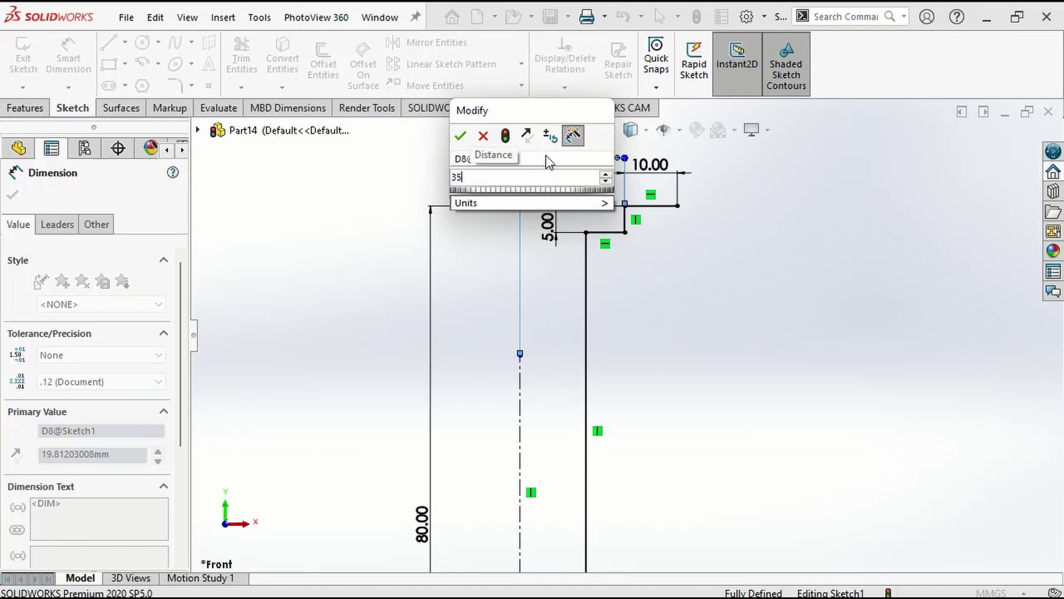
{"action": "key", "text": "Return"}
{"action": "key", "text": "Return"}
{"action": "scroll", "coordinate": [653, 317], "scroll_direction": "up", "scroll_amount": 3}
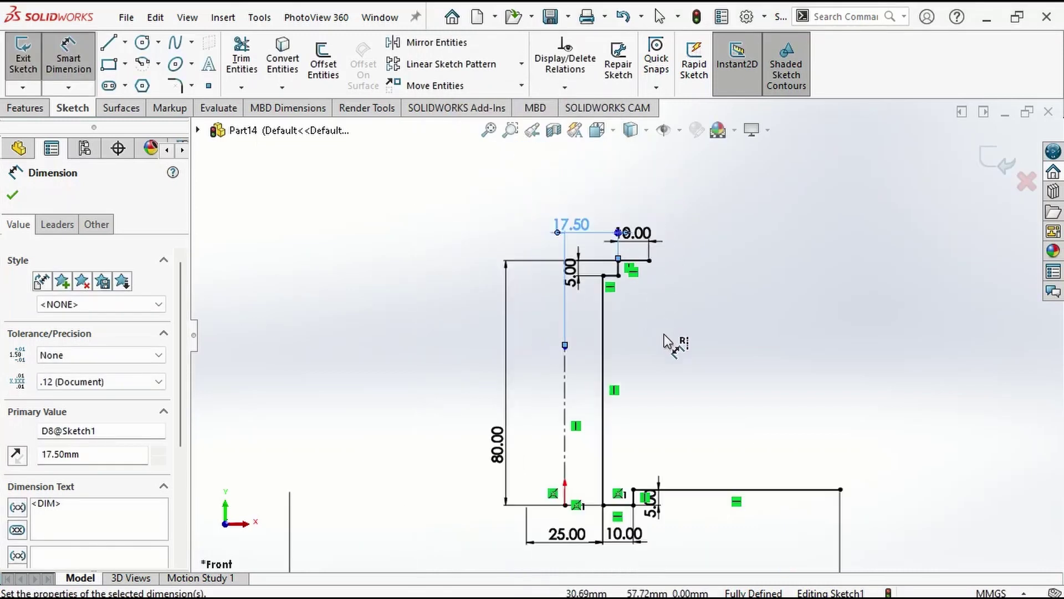
{"action": "key", "text": "Escape"}
{"action": "left_click", "coordinate": [148, 64]}
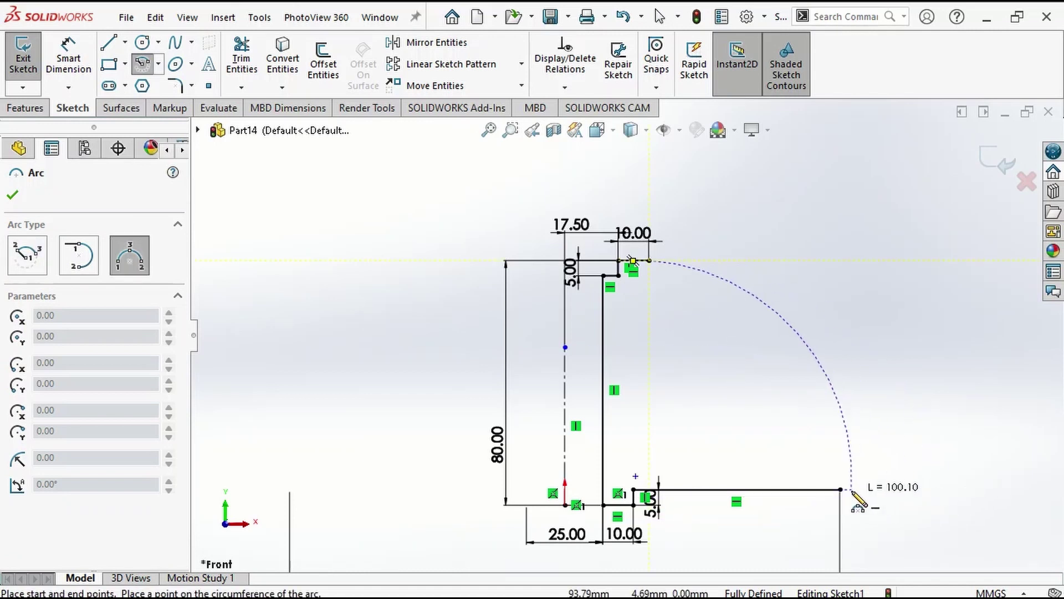
{"action": "key", "text": "Escape"}
{"action": "key", "text": "l"}
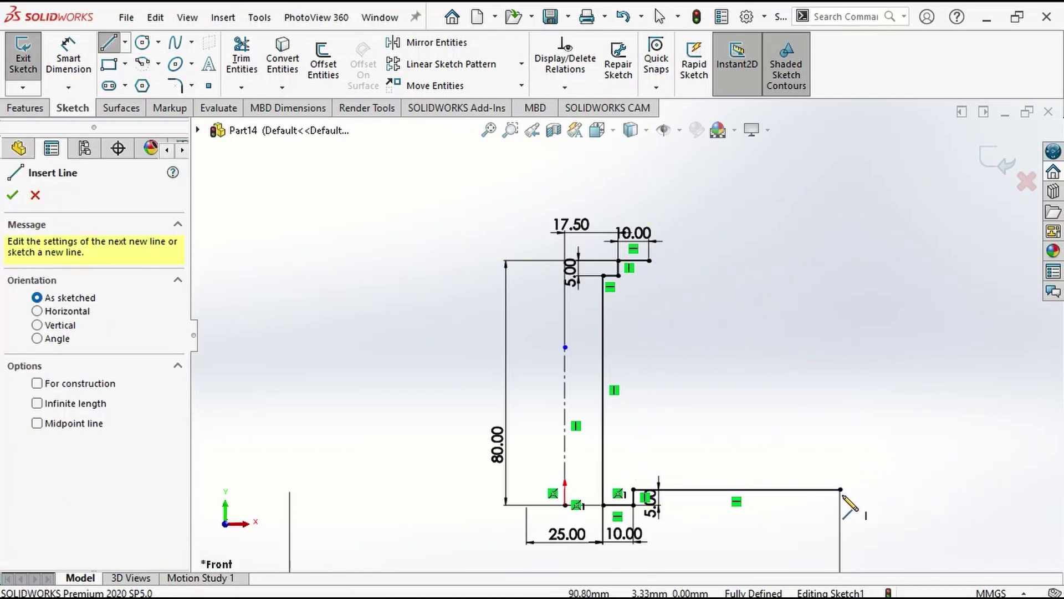
{"action": "left_click", "coordinate": [840, 490]}
{"action": "scroll", "coordinate": [841, 448], "scroll_direction": "up", "scroll_amount": 5}
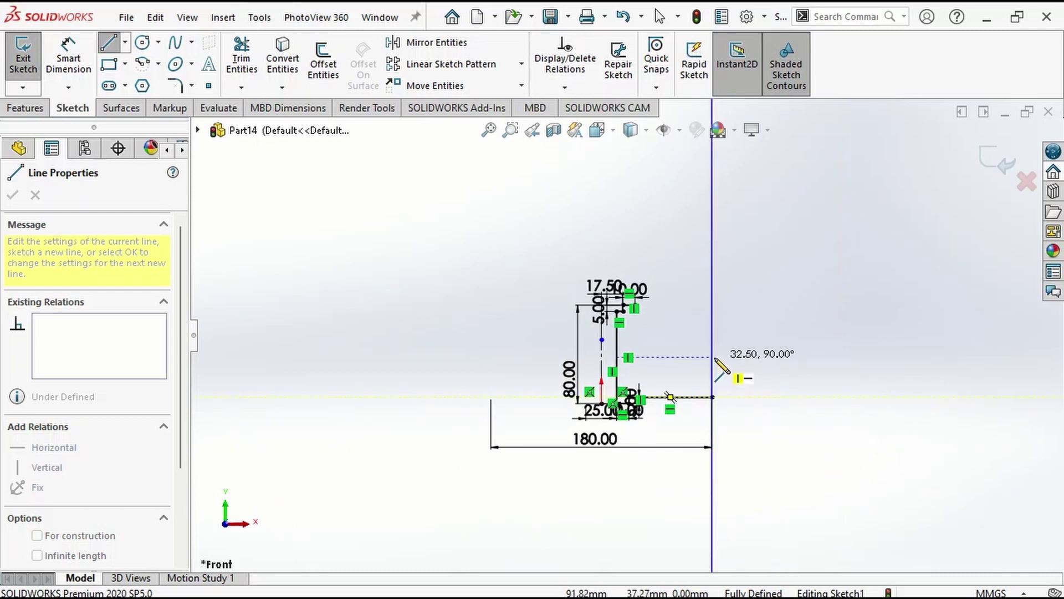
{"action": "key", "text": "Escape"}
{"action": "key", "text": "l"}
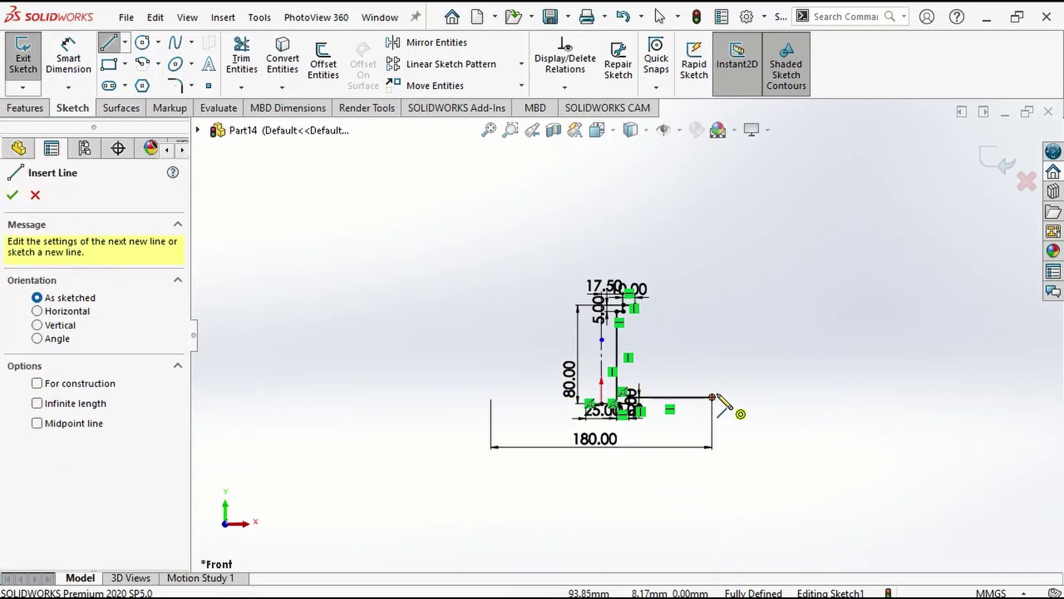
{"action": "left_click", "coordinate": [713, 397]}
{"action": "scroll", "coordinate": [60, 457], "scroll_direction": "down", "scroll_amount": 3}
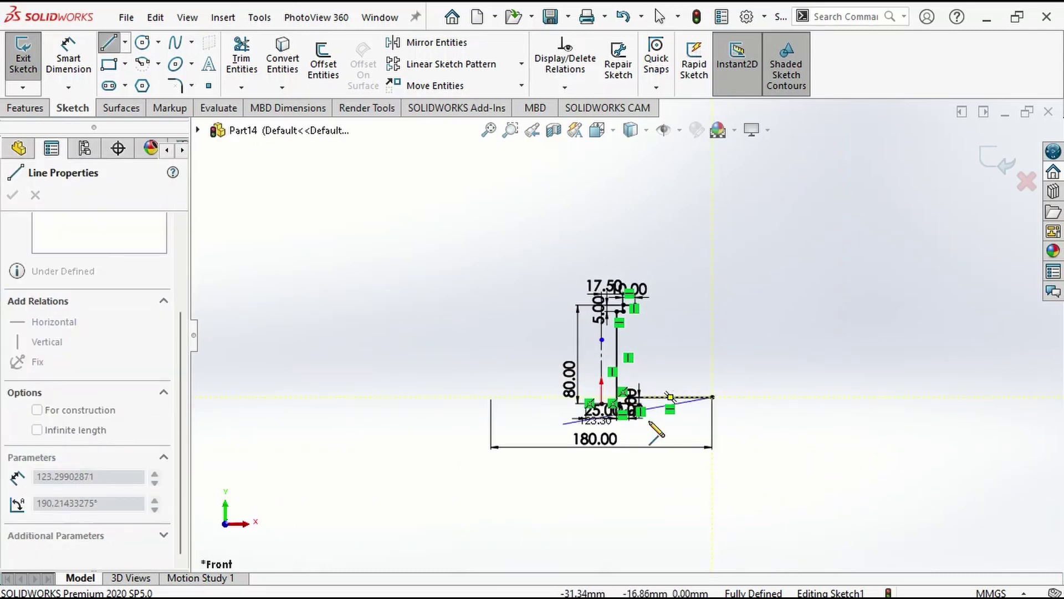
{"action": "key", "text": "Escape"}
Step: Draw a vertical line upward from the outer end of the long base line
{"action": "key", "text": "l"}
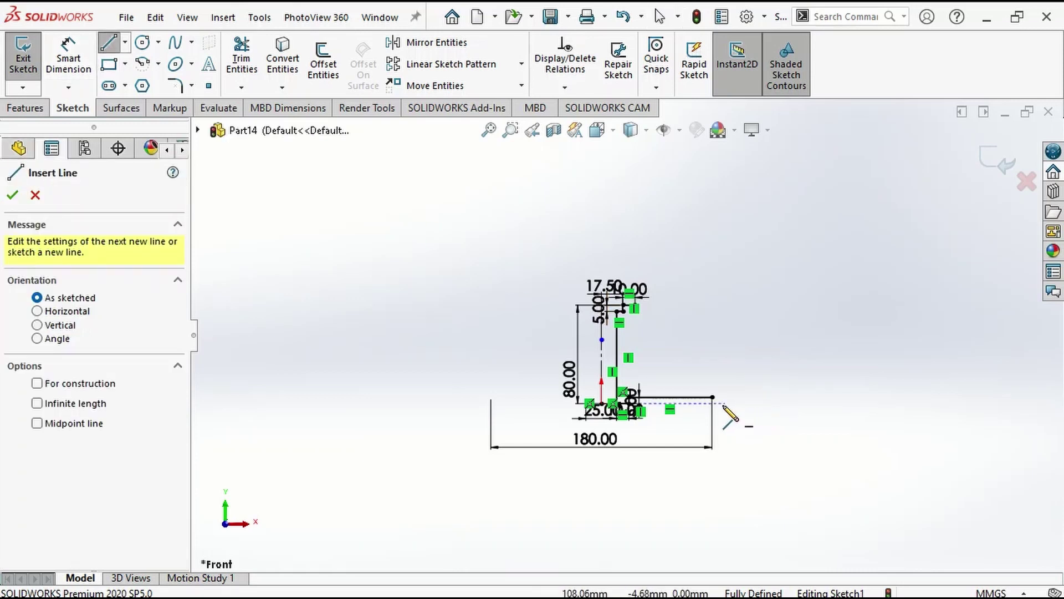
{"action": "left_click", "coordinate": [712, 397]}
{"action": "left_click", "coordinate": [712, 364]}
{"action": "scroll", "coordinate": [731, 391], "scroll_direction": "down", "scroll_amount": 5}
{"action": "key", "text": "Escape"}
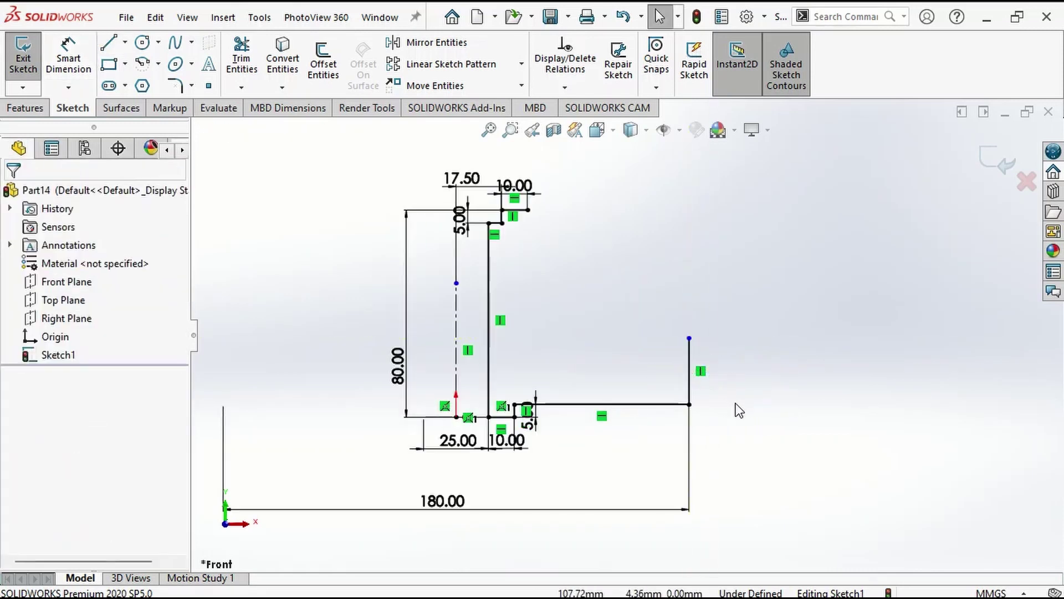
Step: Dimension the vertical line at the base's outer end as 5 mm
{"action": "key", "text": "d"}
{"action": "left_click", "coordinate": [690, 369]}
{"action": "left_click", "coordinate": [743, 371]}
{"action": "type", "text": "5"}
{"action": "key", "text": "Return"}
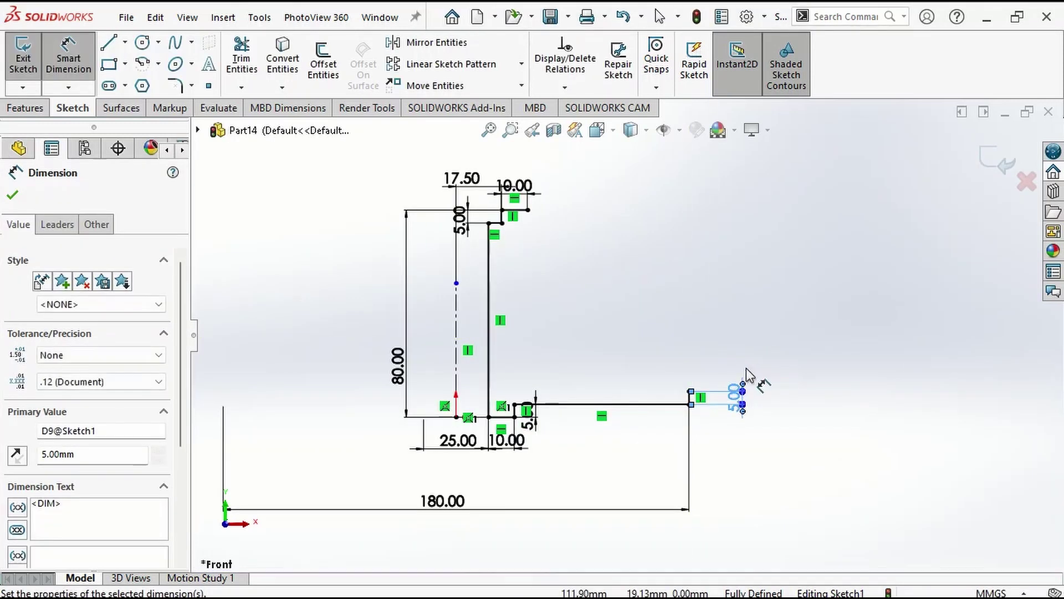
{"action": "key", "text": "Escape"}
Step: Close the profile with a 3 Point Arc of about 96 mm radius, curving inward from the top edge to the outer rim line
{"action": "left_click", "coordinate": [142, 65]}
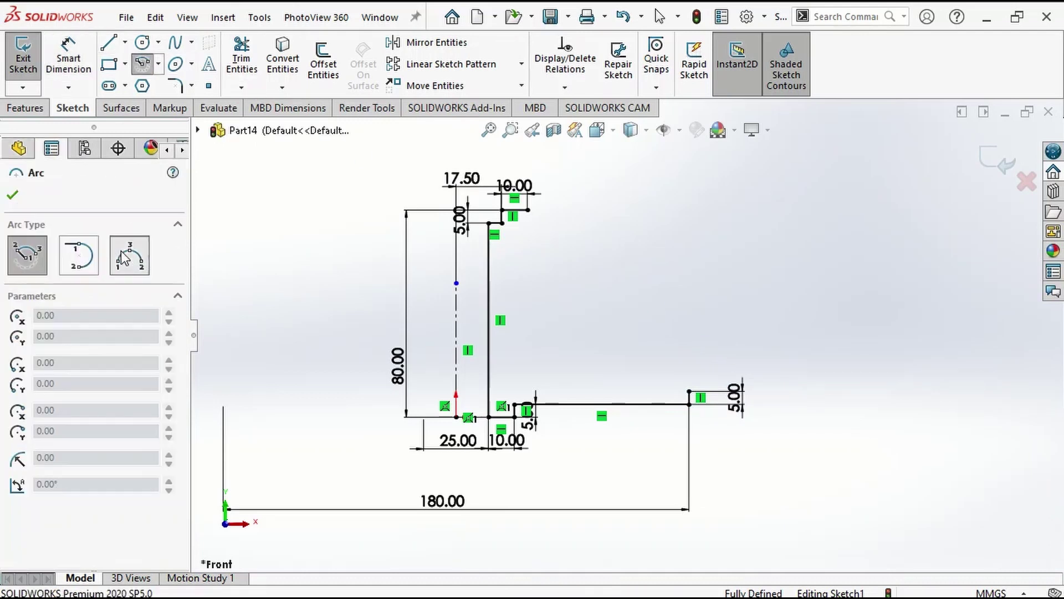
{"action": "left_click", "coordinate": [527, 210]}
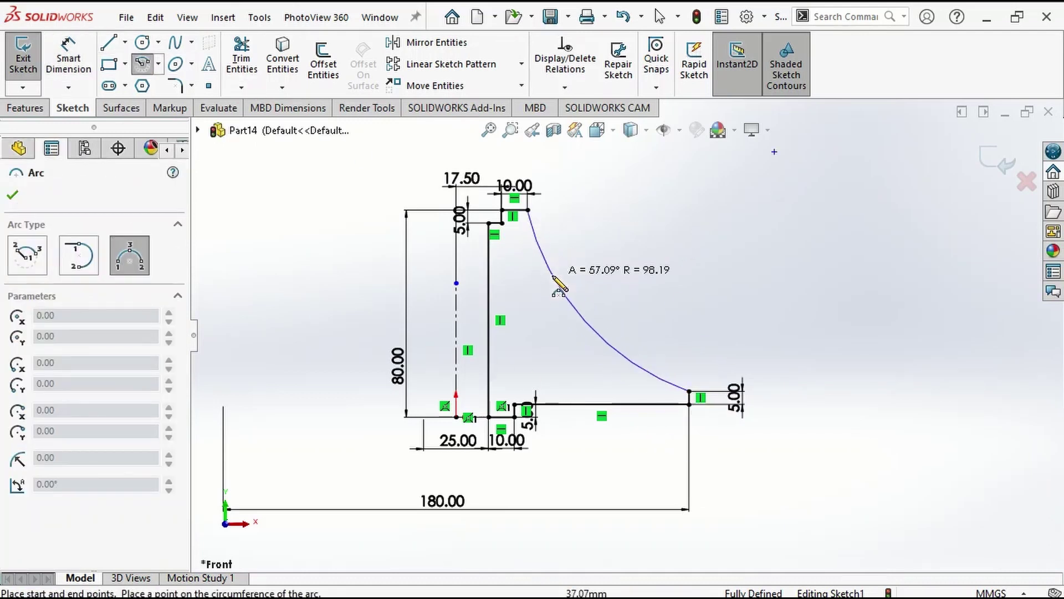
{"action": "left_click", "coordinate": [581, 316]}
{"action": "key", "text": "Escape"}
Step: Set the radius of the concave arc to 80 mm
{"action": "key", "text": "d"}
{"action": "left_click", "coordinate": [593, 330]}
{"action": "left_click", "coordinate": [643, 286]}
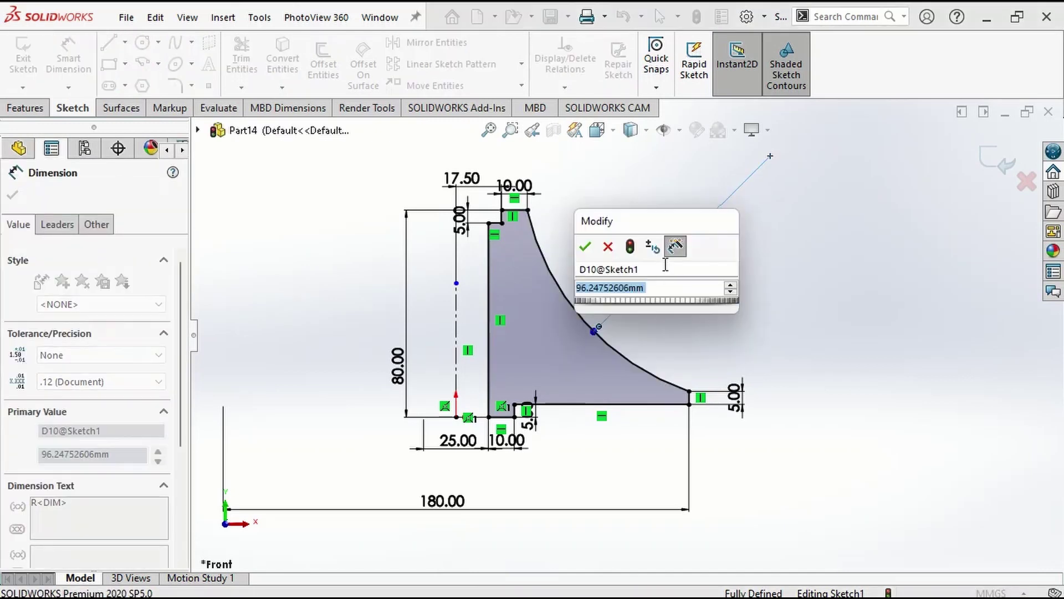
{"action": "type", "text": "80"}
{"action": "key", "text": "Return"}
{"action": "key", "text": "Escape"}
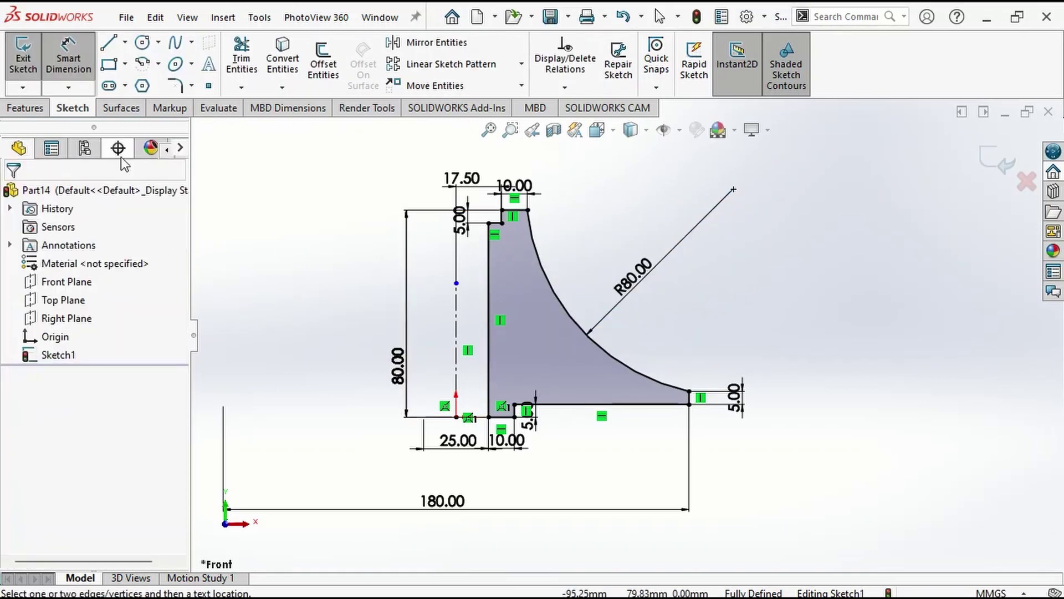
Step: Revolve the closed profile 360 degrees about the vertical centerline
{"action": "left_click", "coordinate": [25, 108]}
{"action": "left_click", "coordinate": [79, 61]}
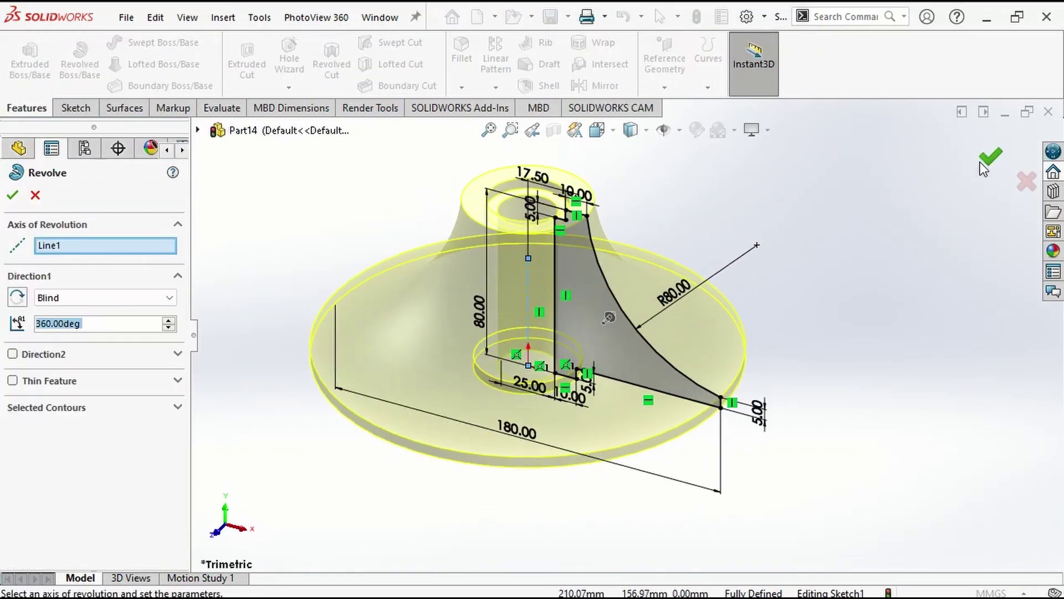
{"action": "left_click", "coordinate": [984, 166]}
Step: Start a new sketch on the recessed ring-shaped face inside the top opening of the revolved body
{"action": "scroll", "coordinate": [593, 304], "scroll_direction": "down", "scroll_amount": 5}
{"action": "left_click", "coordinate": [558, 215]}
{"action": "left_click", "coordinate": [621, 169]}
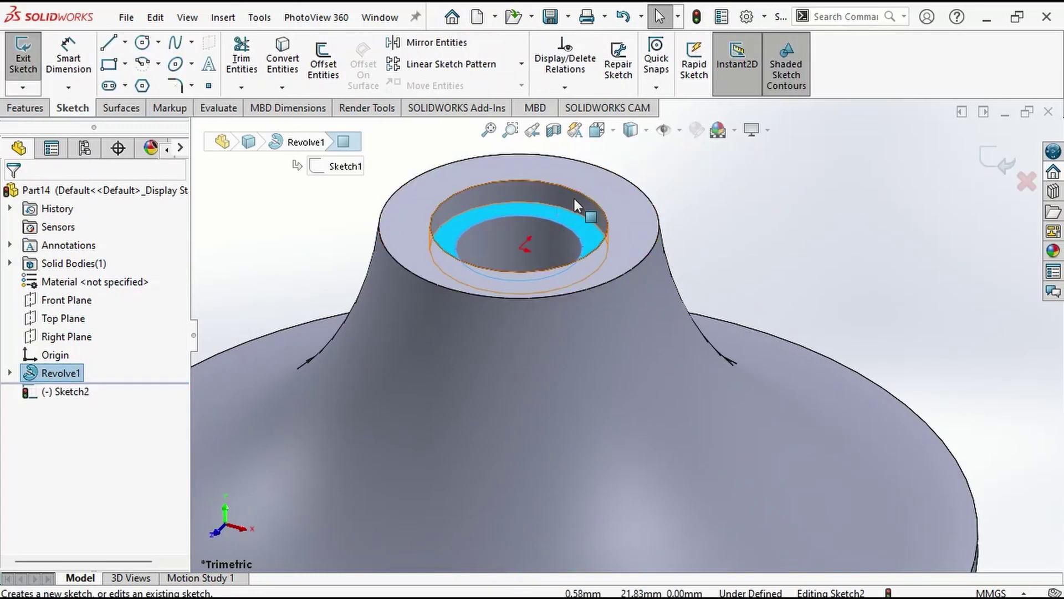
{"action": "scroll", "coordinate": [807, 267], "scroll_direction": "down", "scroll_amount": 3}
{"action": "left_click", "coordinate": [123, 64]}
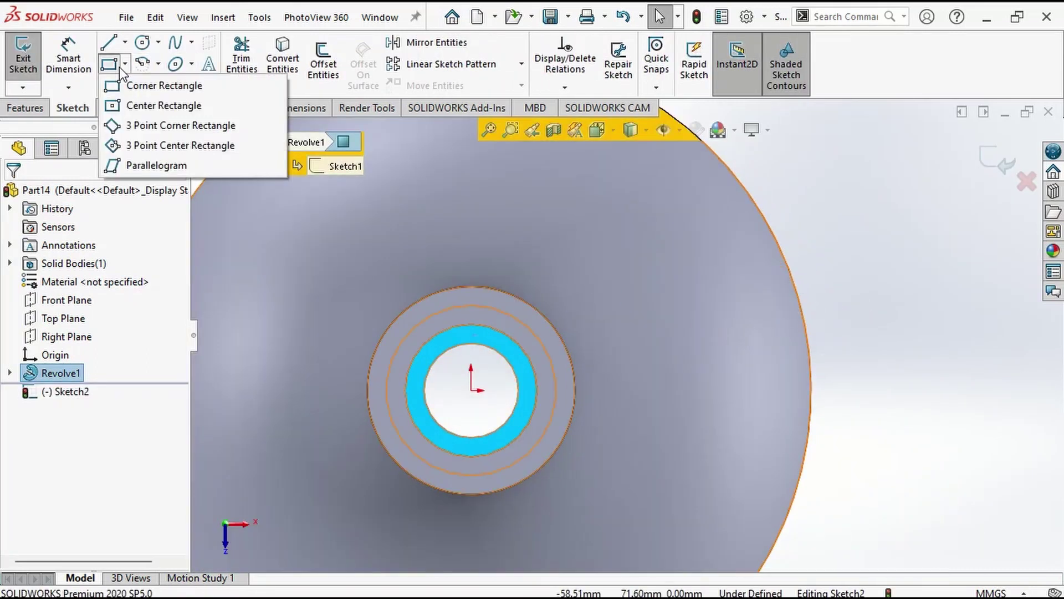
{"action": "left_click", "coordinate": [144, 86]}
{"action": "scroll", "coordinate": [460, 366], "scroll_direction": "down", "scroll_amount": 5}
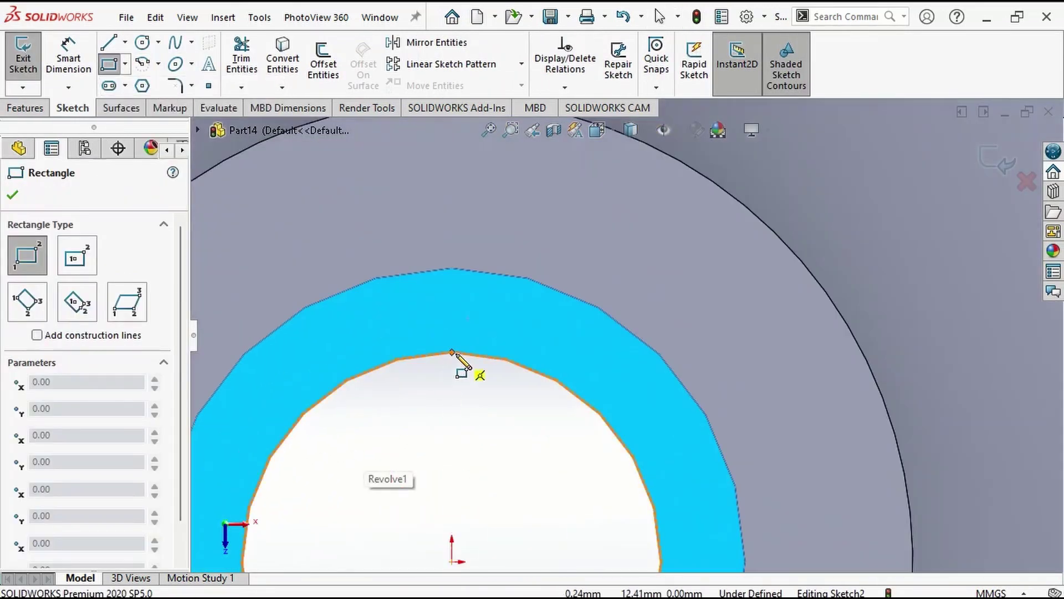
{"action": "left_click", "coordinate": [424, 355]}
{"action": "left_click", "coordinate": [510, 359]}
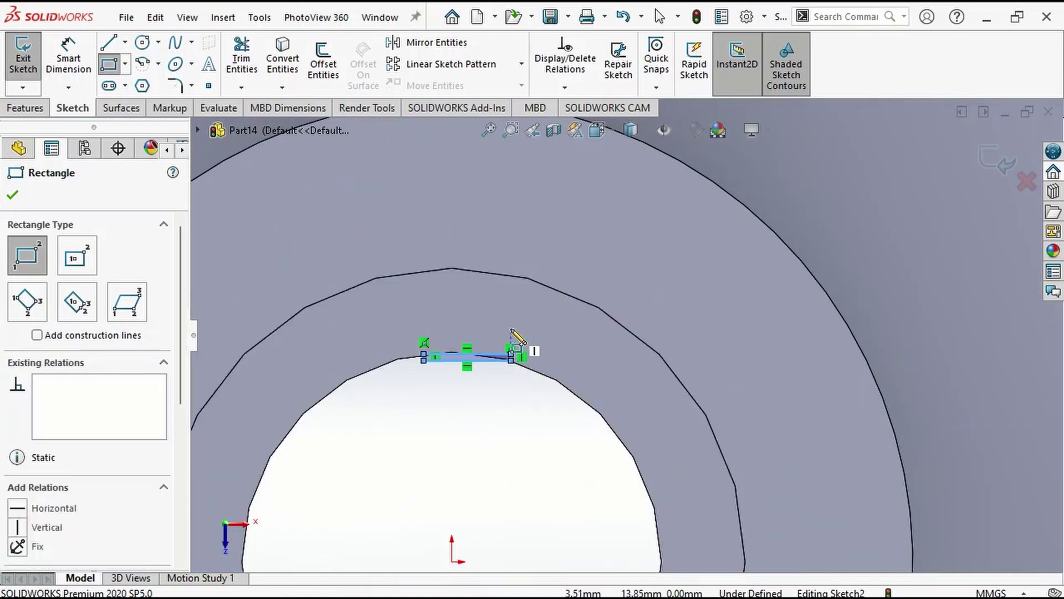
{"action": "key", "text": "Escape"}
{"action": "left_click_drag", "start_coordinate": [490, 360], "coordinate": [491, 275]}
{"action": "scroll", "coordinate": [490, 393], "scroll_direction": "down", "scroll_amount": 5}
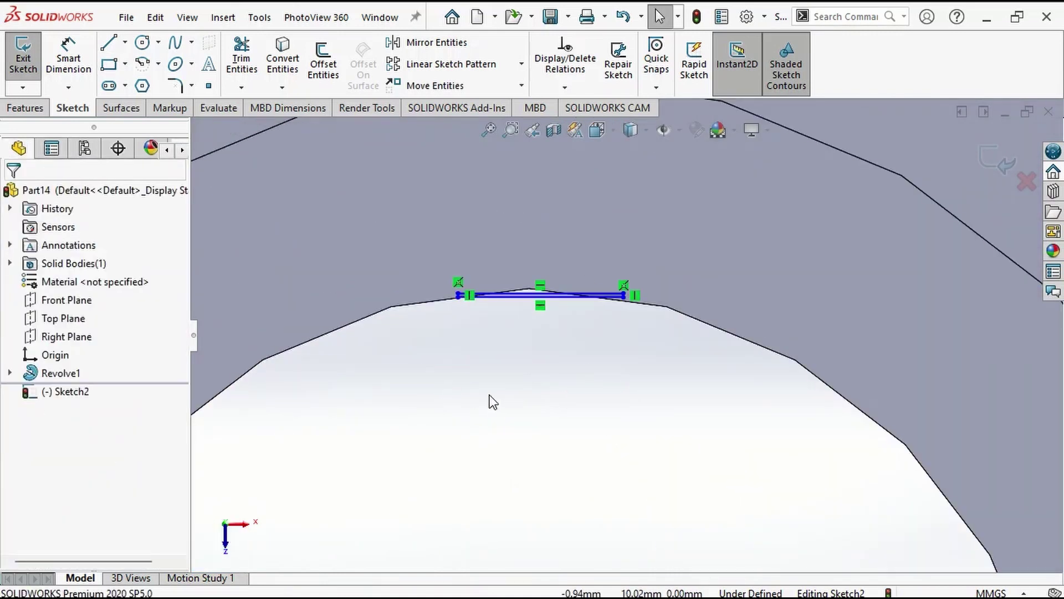
{"action": "left_click_drag", "start_coordinate": [585, 296], "coordinate": [598, 411]}
{"action": "scroll", "coordinate": [458, 394], "scroll_direction": "up", "scroll_amount": 3}
{"action": "left_click_drag", "start_coordinate": [372, 380], "coordinate": [498, 316]}
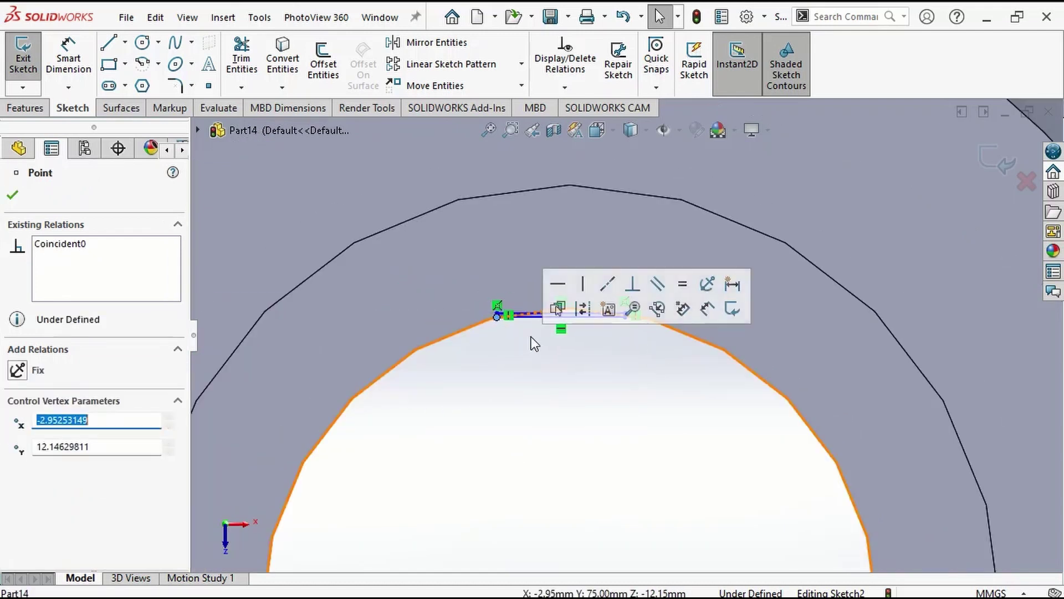
{"action": "left_click", "coordinate": [540, 319]}
{"action": "left_click", "coordinate": [549, 314]}
{"action": "left_click", "coordinate": [554, 315]}
{"action": "mouse_move", "coordinate": [590, 374]}
{"action": "left_mouse_down"}
{"action": "mouse_move", "coordinate": [563, 267]}
{"action": "mouse_move", "coordinate": [444, 279]}
{"action": "left_mouse_up"}
{"action": "key", "text": "Delete"}
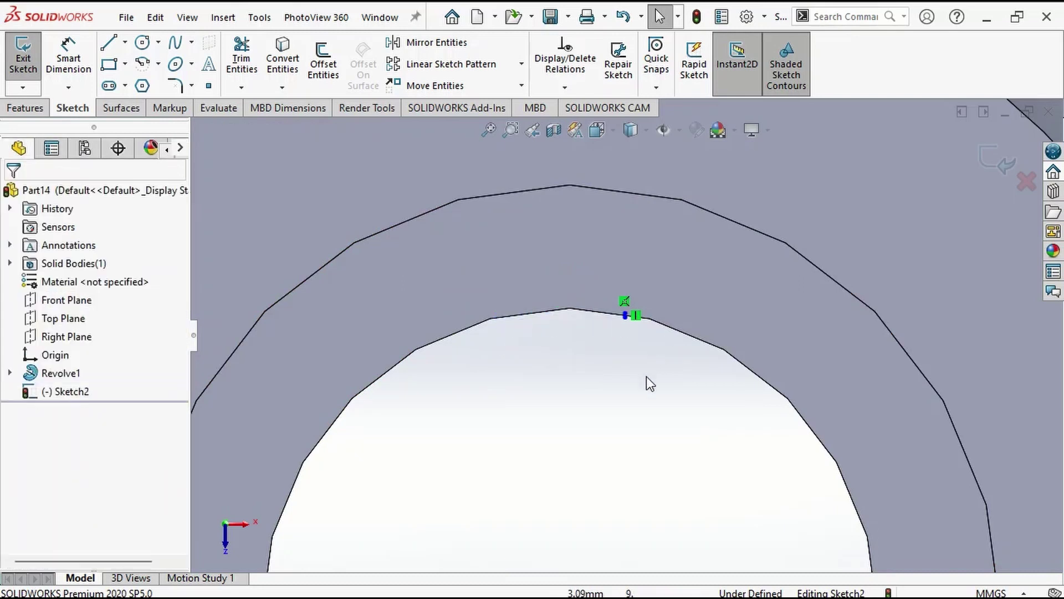
{"action": "left_click", "coordinate": [630, 314]}
{"action": "key", "text": "Delete"}
Step: Draw a corner rectangle about 5.9 by 1.8 mm over the bore's edge and make both lower corners coincident with that edge
{"action": "left_click", "coordinate": [109, 64]}
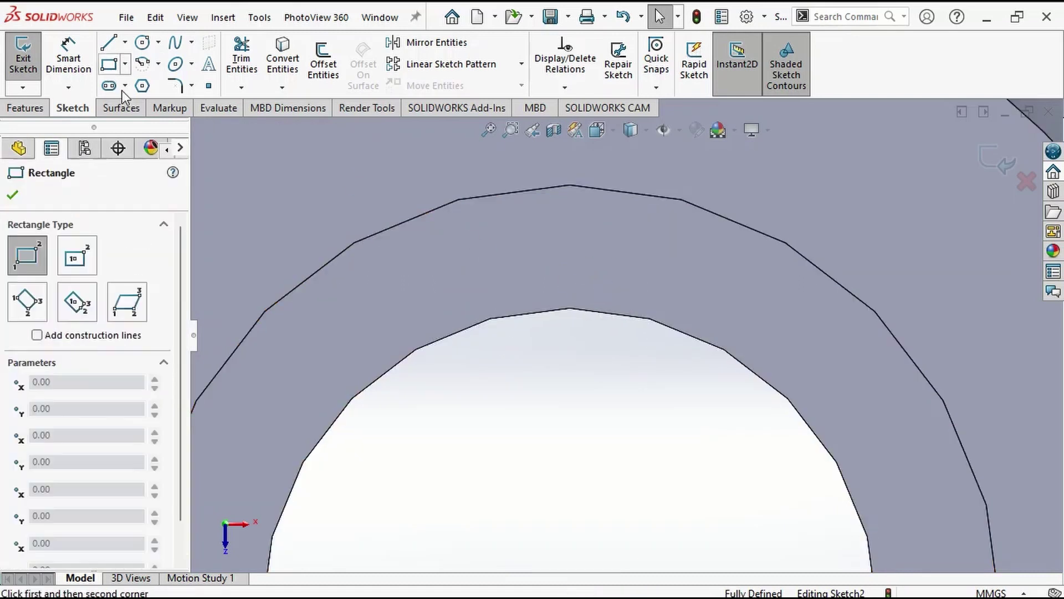
{"action": "left_click", "coordinate": [518, 312]}
{"action": "left_click", "coordinate": [647, 273]}
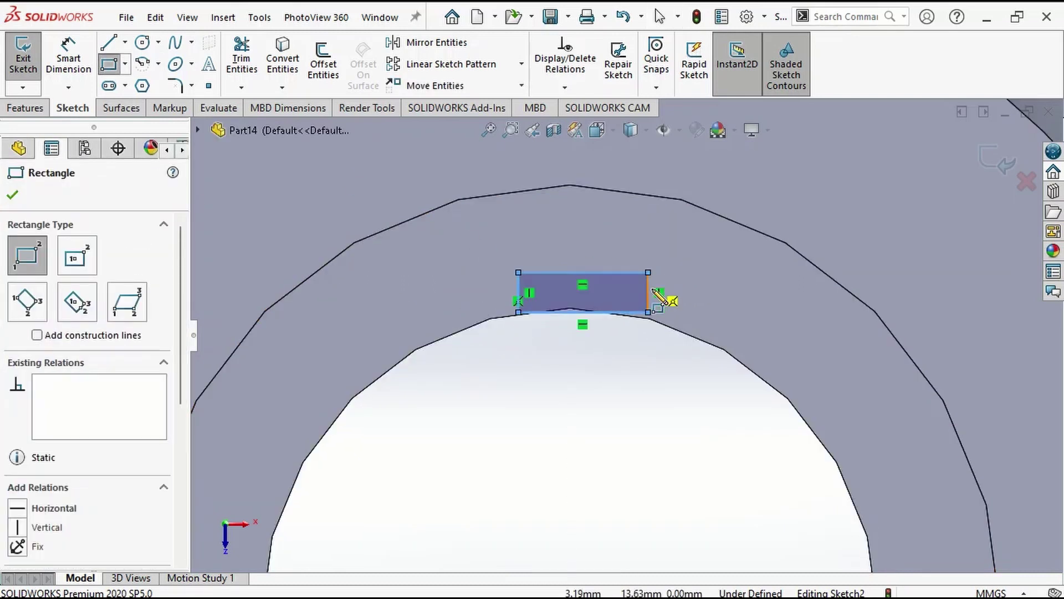
{"action": "key", "text": "Escape"}
{"action": "left_click", "coordinate": [648, 312]}
{"action": "left_click", "coordinate": [661, 326], "text": "ctrl"}
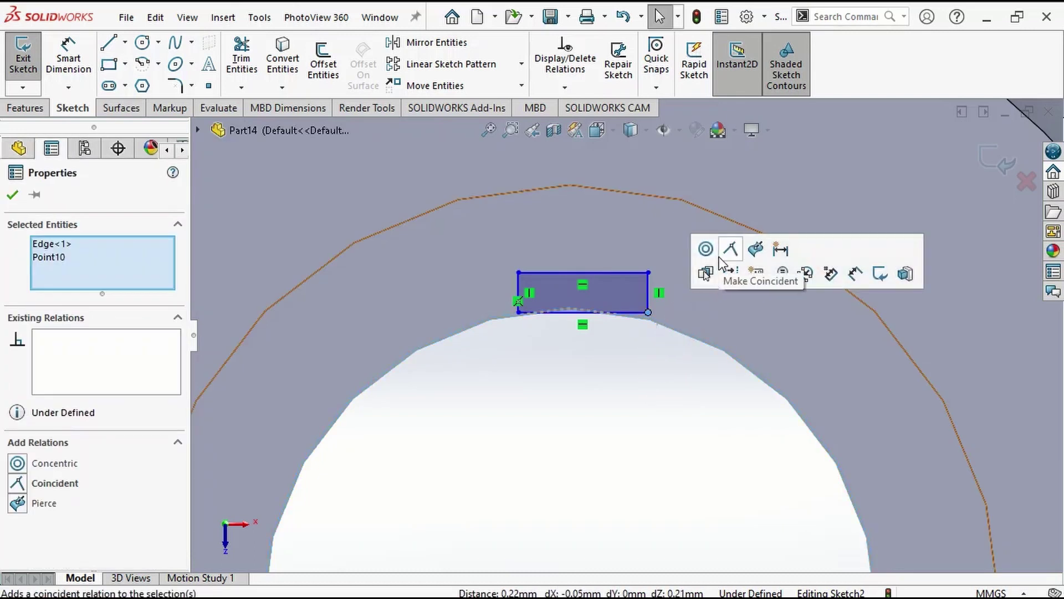
{"action": "left_click", "coordinate": [732, 254]}
{"action": "left_click", "coordinate": [695, 343]}
{"action": "left_click_drag", "start_coordinate": [519, 313], "coordinate": [501, 331]}
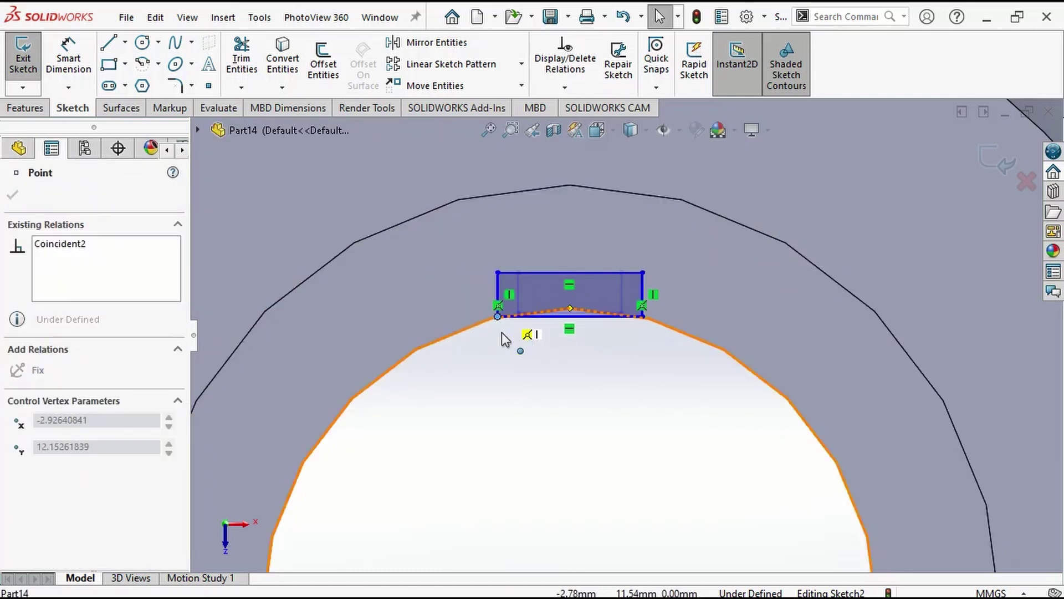
Step: Dimension the keyway rectangle 3 mm wide and 4 mm high
{"action": "left_click", "coordinate": [634, 434]}
{"action": "right_click_drag", "start_coordinate": [634, 435], "coordinate": [630, 382]}
{"action": "left_click", "coordinate": [602, 316]}
{"action": "left_click", "coordinate": [588, 387]}
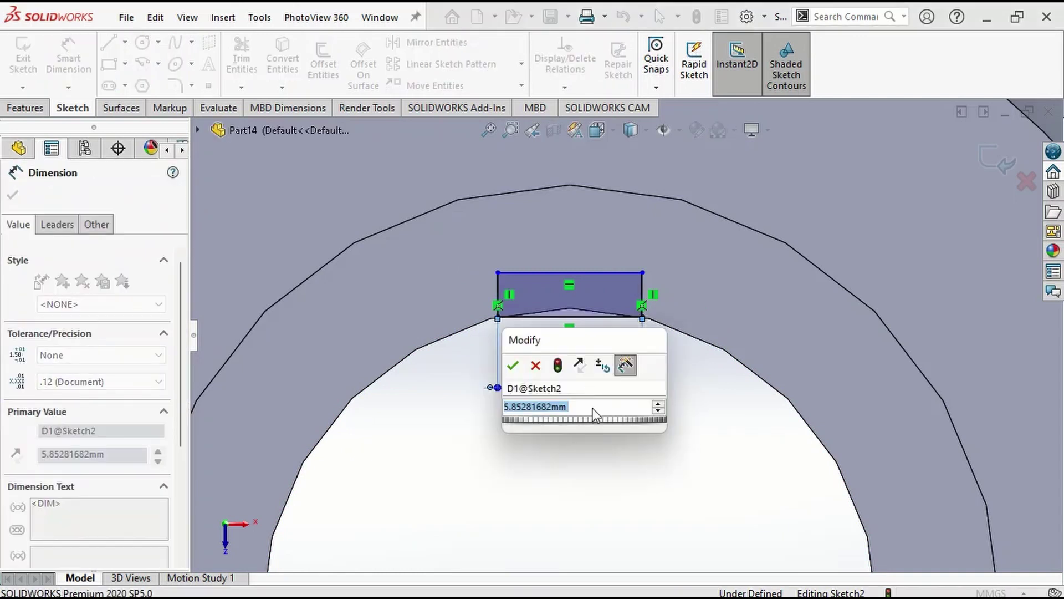
{"action": "type", "text": "3"}
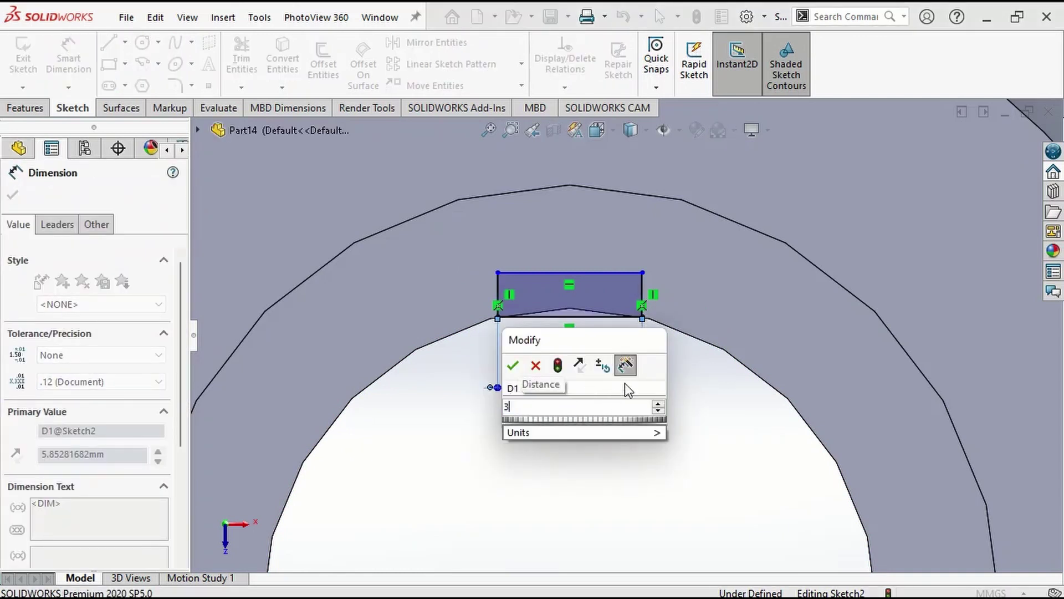
{"action": "key", "text": "Return"}
{"action": "left_click", "coordinate": [611, 296]}
{"action": "left_click", "coordinate": [638, 285]}
{"action": "type", "text": "4"}
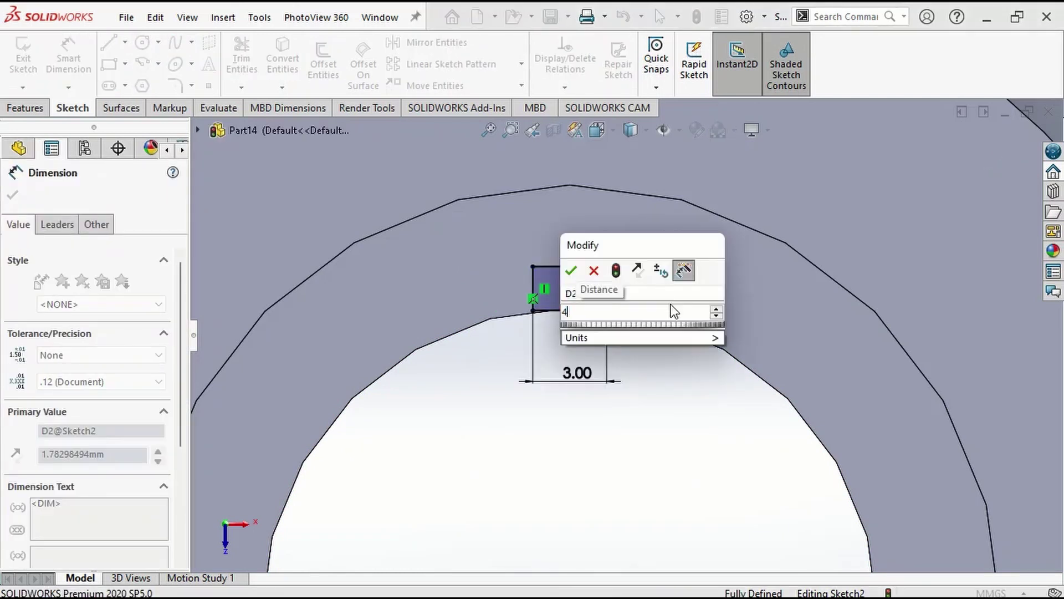
{"action": "key", "text": "Return"}
Step: Cut-extrude the keyway rectangle Through All down along the bore
{"action": "middle_click_drag", "start_coordinate": [643, 446], "coordinate": [646, 370]}
{"action": "scroll", "coordinate": [646, 369], "scroll_direction": "up", "scroll_amount": 4}
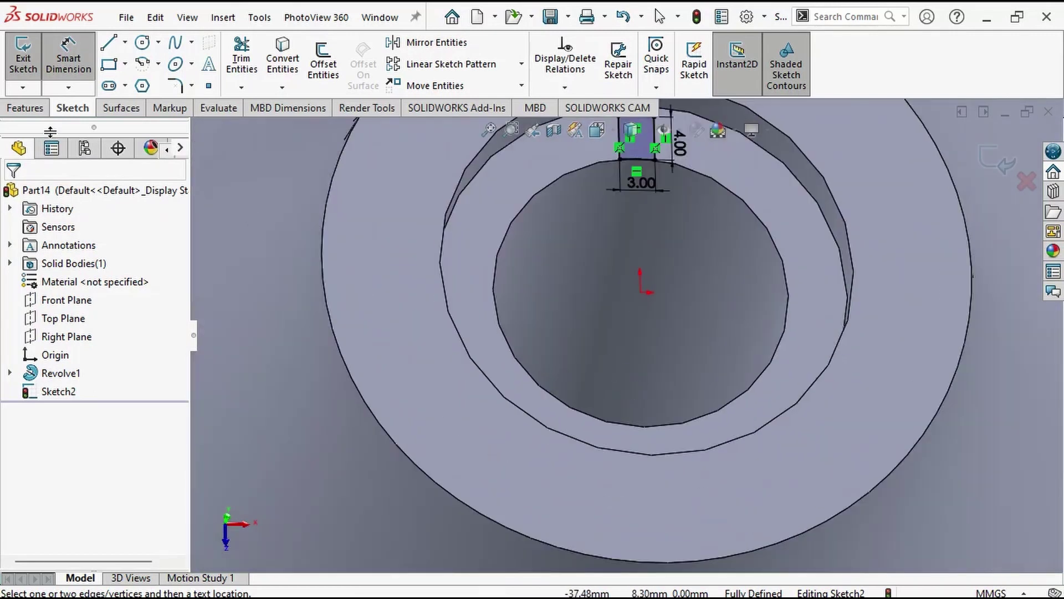
{"action": "left_click", "coordinate": [25, 109]}
{"action": "left_click", "coordinate": [247, 64]}
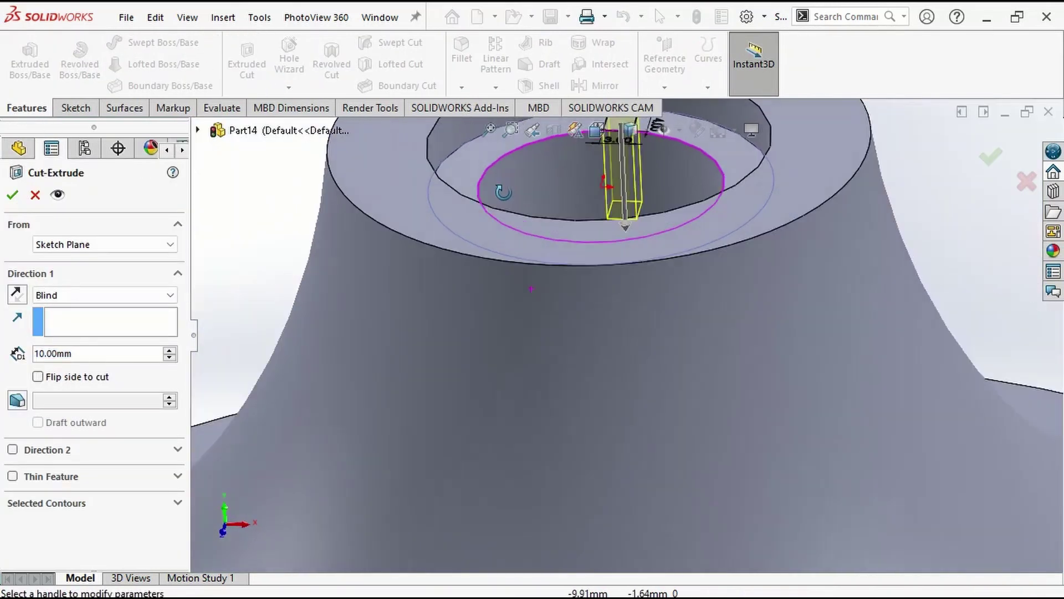
{"action": "left_click", "coordinate": [88, 295]}
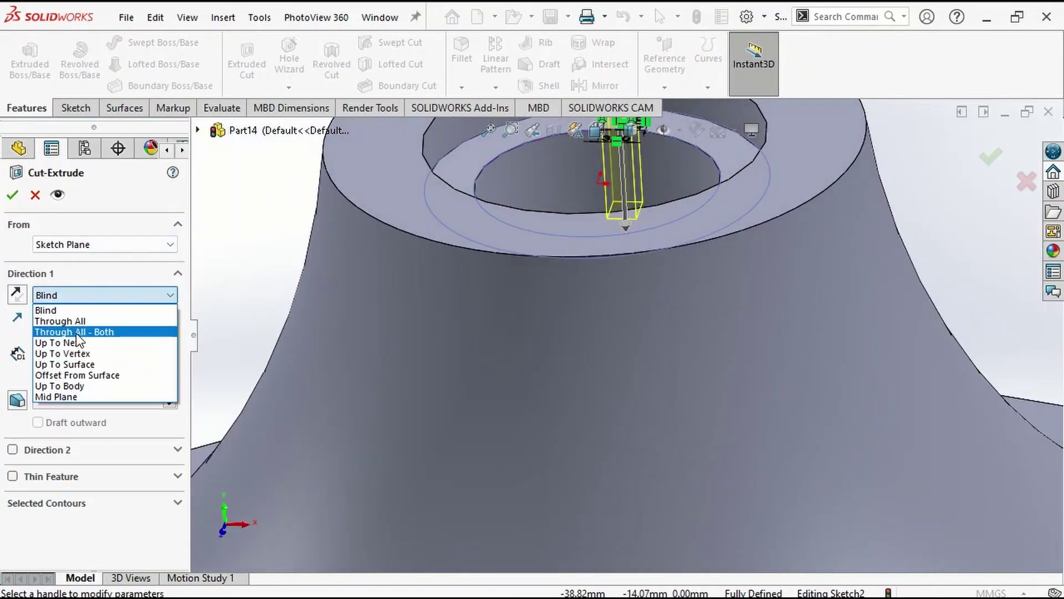
{"action": "left_click", "coordinate": [59, 321]}
{"action": "left_click", "coordinate": [12, 194]}
{"action": "scroll", "coordinate": [509, 309], "scroll_direction": "up", "scroll_amount": 1}
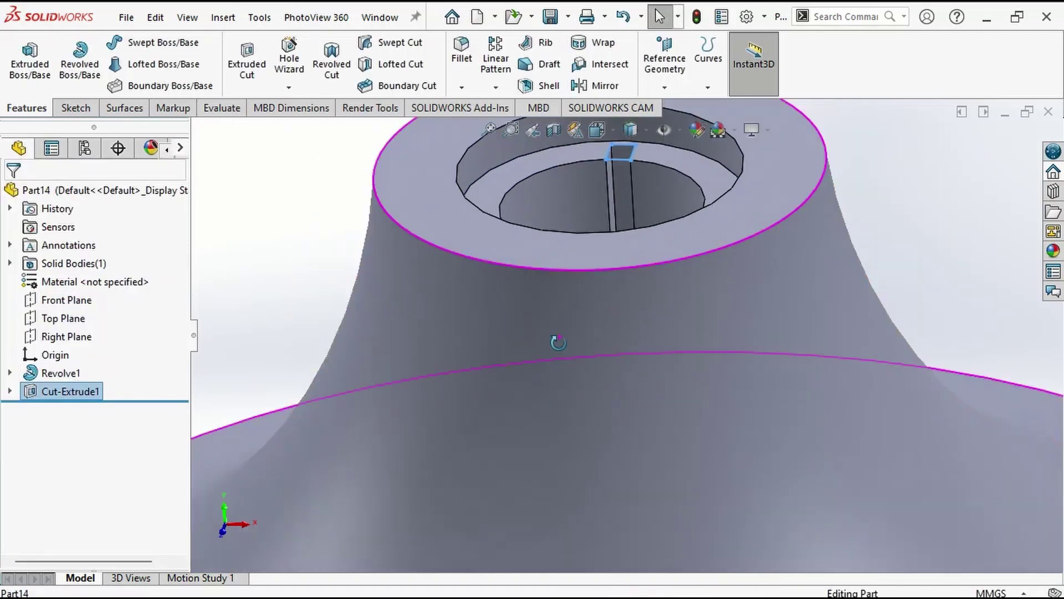
Step: Create a reference plane from the upper circular edge of the flange rim
{"action": "middle_click_drag", "start_coordinate": [558, 342], "coordinate": [570, 458]}
{"action": "scroll", "coordinate": [570, 459], "scroll_direction": "up", "scroll_amount": 4}
{"action": "left_click", "coordinate": [942, 465]}
{"action": "scroll", "coordinate": [952, 467], "scroll_direction": "up", "scroll_amount": 1}
{"action": "middle_click_drag", "start_coordinate": [953, 471], "coordinate": [954, 294]}
{"action": "scroll", "coordinate": [931, 354], "scroll_direction": "up", "scroll_amount": 5}
{"action": "middle_click_drag", "start_coordinate": [899, 420], "coordinate": [899, 380]}
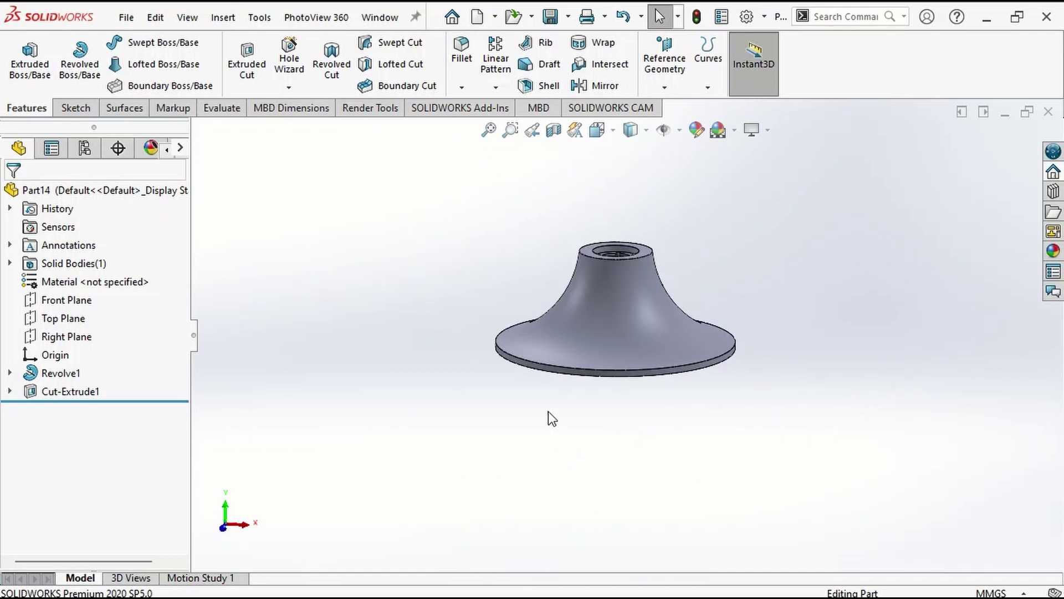
{"action": "scroll", "coordinate": [552, 418], "scroll_direction": "down", "scroll_amount": 4}
{"action": "left_click", "coordinate": [538, 330]}
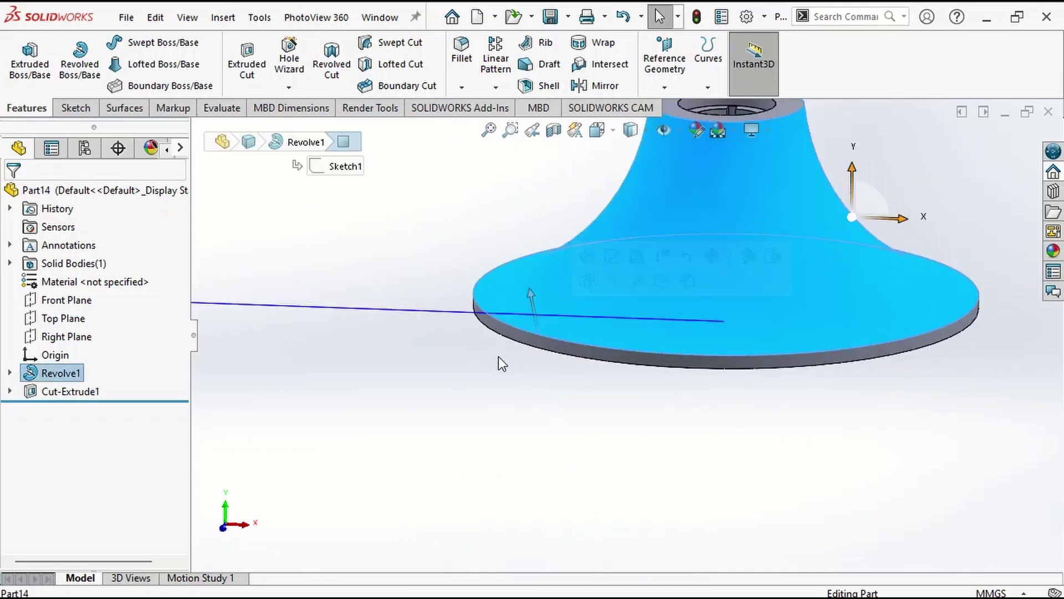
{"action": "left_click", "coordinate": [517, 327]}
{"action": "left_click", "coordinate": [664, 87]}
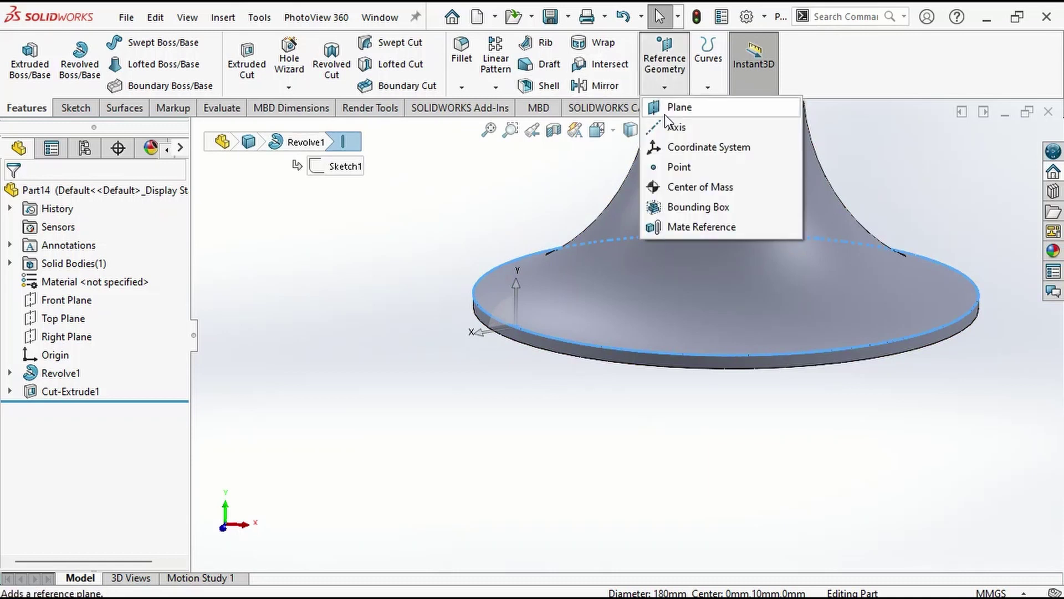
{"action": "left_click", "coordinate": [668, 107]}
{"action": "left_click", "coordinate": [990, 158]}
Step: Start a sketch on the new plane and convert the flange's upper rim edge into a sketch circle
{"action": "left_click", "coordinate": [980, 238]}
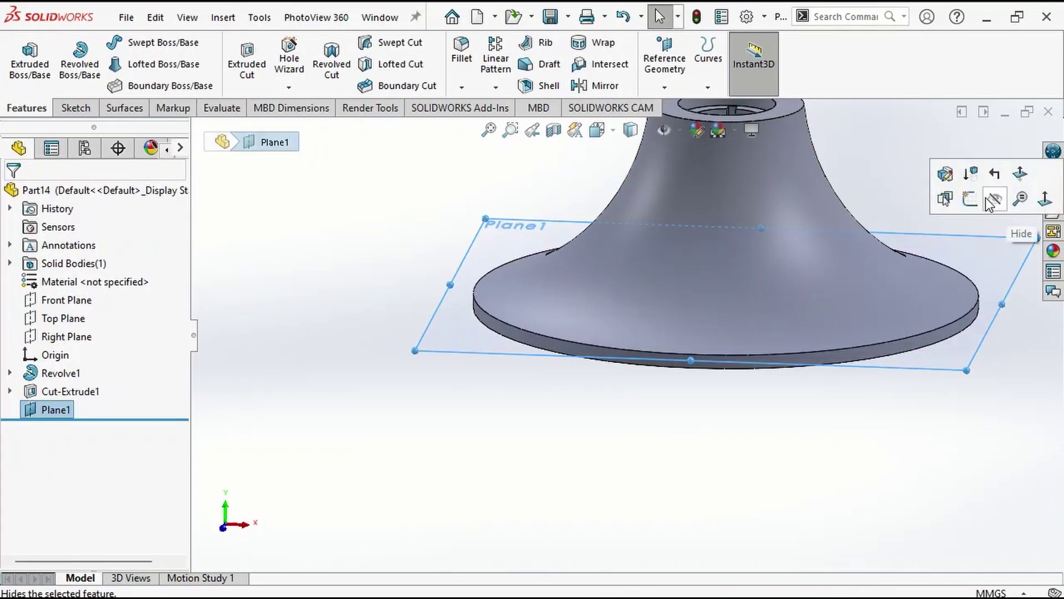
{"action": "left_click", "coordinate": [970, 200]}
{"action": "left_click", "coordinate": [975, 281]}
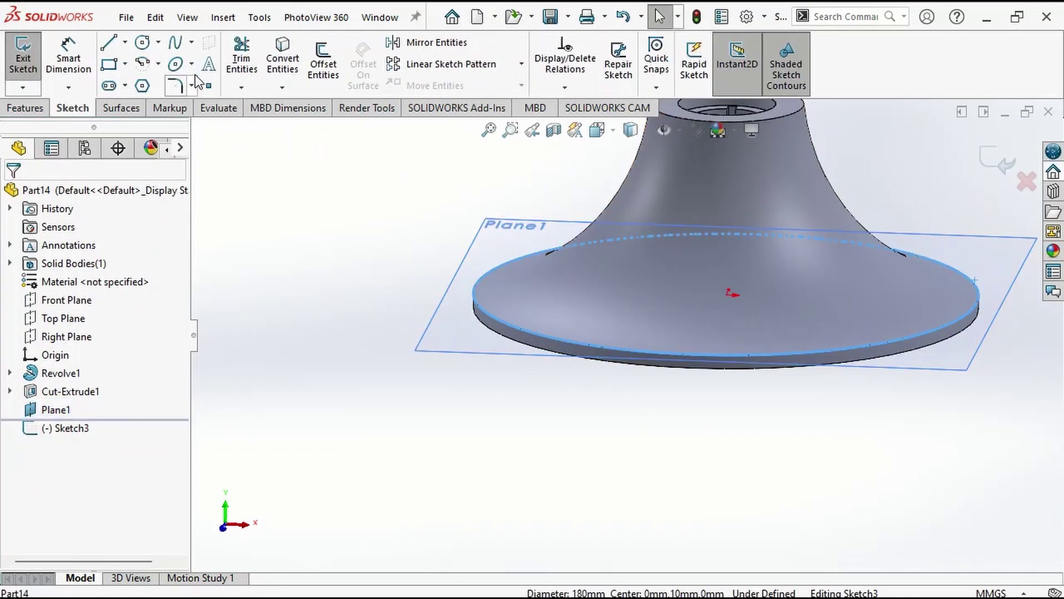
{"action": "left_click", "coordinate": [291, 48]}
{"action": "mouse_move", "coordinate": [483, 493]}
{"action": "middle_mouse_down"}
{"action": "mouse_move", "coordinate": [490, 440]}
{"action": "mouse_move", "coordinate": [472, 484]}
{"action": "middle_mouse_up"}
Step: Create a clockwise constant-pitch helix from the rim circle with 65 mm height, 0.1 revolutions and a 270 degree start angle
{"action": "left_click", "coordinate": [25, 107]}
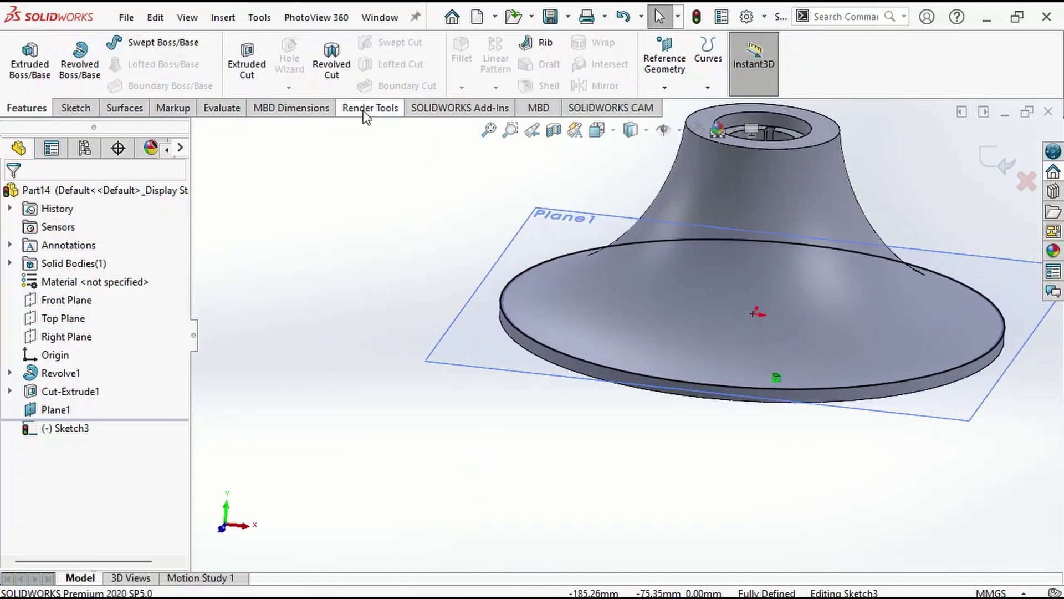
{"action": "left_click", "coordinate": [707, 72]}
{"action": "left_click", "coordinate": [746, 126]}
{"action": "middle_click_drag", "start_coordinate": [561, 459], "coordinate": [617, 480]}
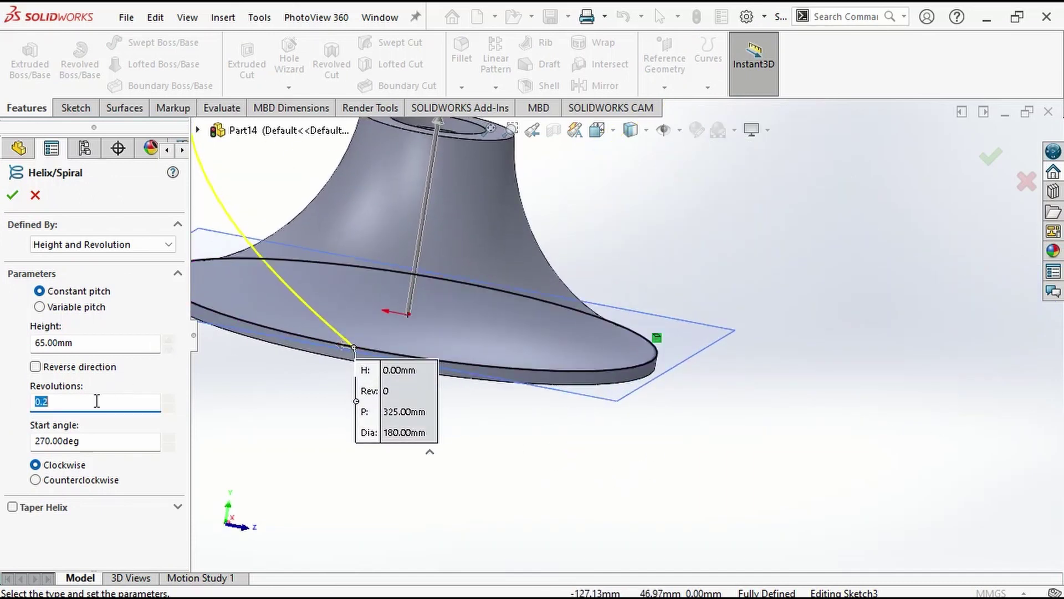
{"action": "type", "text": "1"}
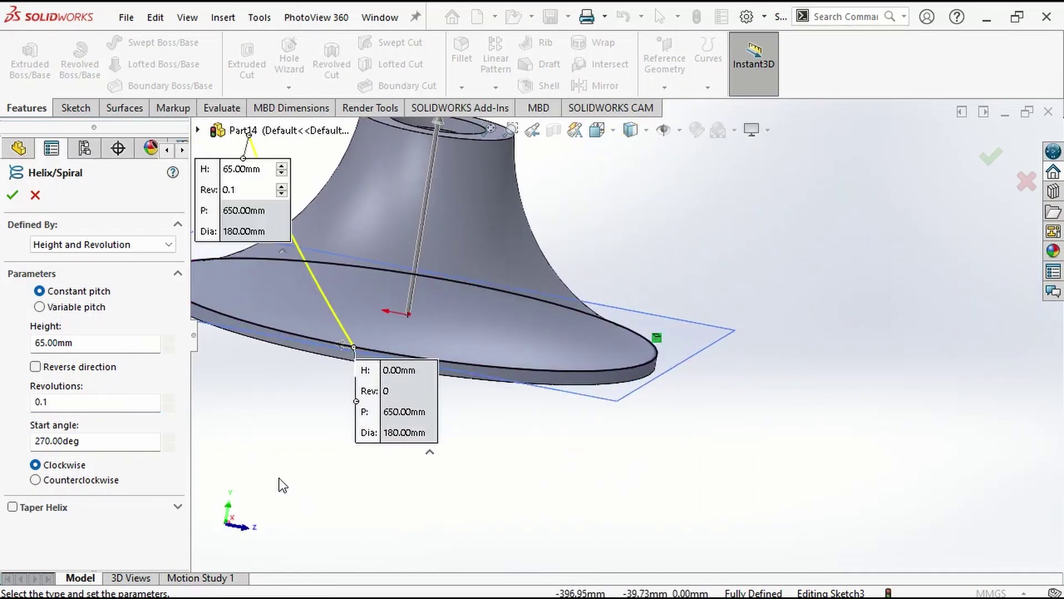
{"action": "middle_click_drag", "start_coordinate": [280, 487], "coordinate": [344, 385]}
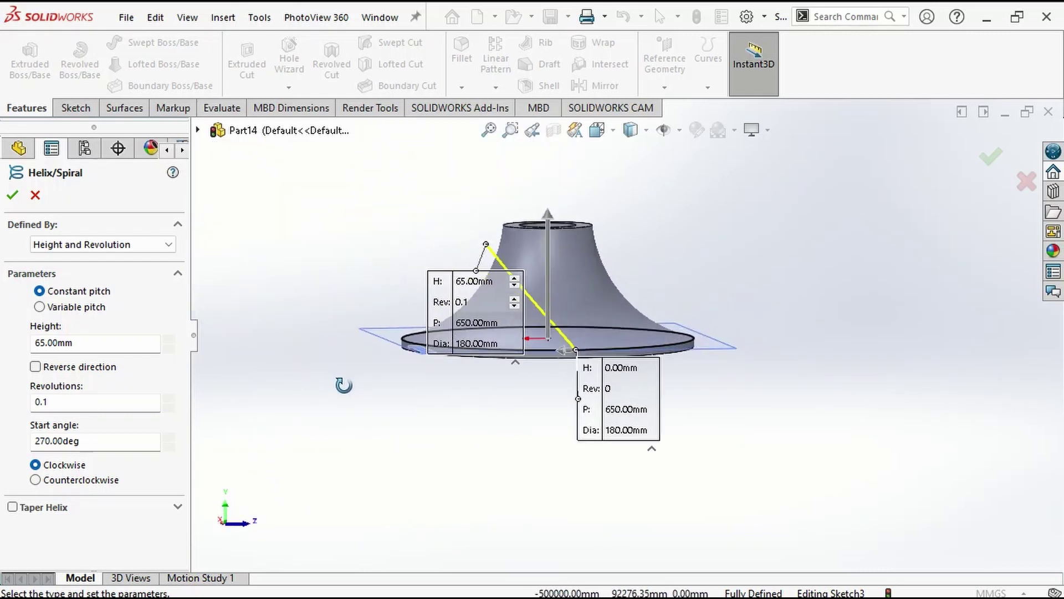
{"action": "left_click", "coordinate": [1000, 165]}
{"action": "left_click", "coordinate": [772, 339]}
Step: Start another sketch on the rim plane and offset the outer edge of the hub's top face inward by 1 mm
{"action": "middle_click_drag", "start_coordinate": [772, 339], "coordinate": [731, 394]}
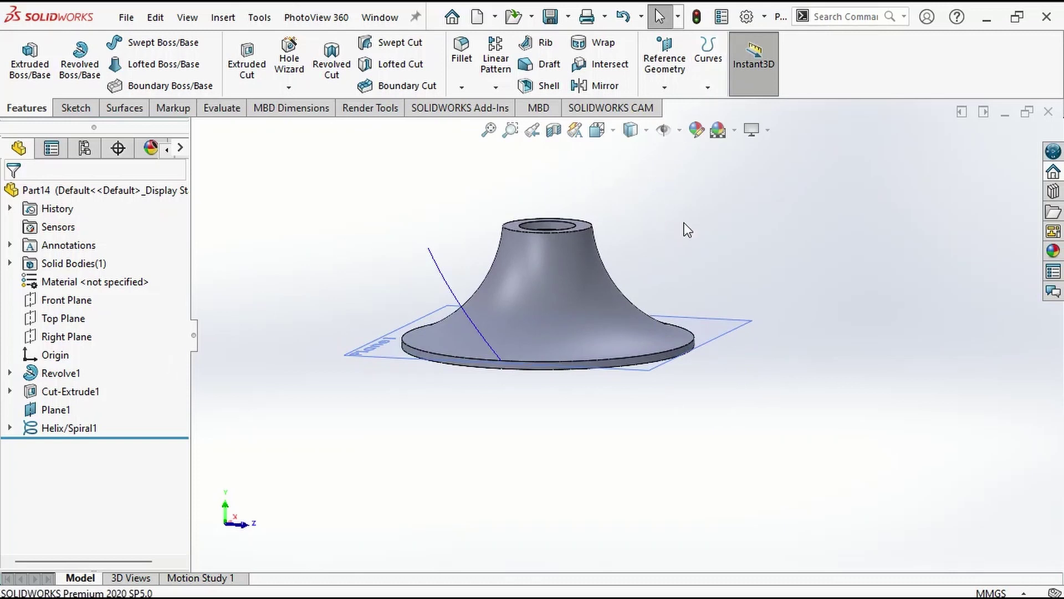
{"action": "left_click", "coordinate": [693, 333]}
{"action": "left_click", "coordinate": [741, 277]}
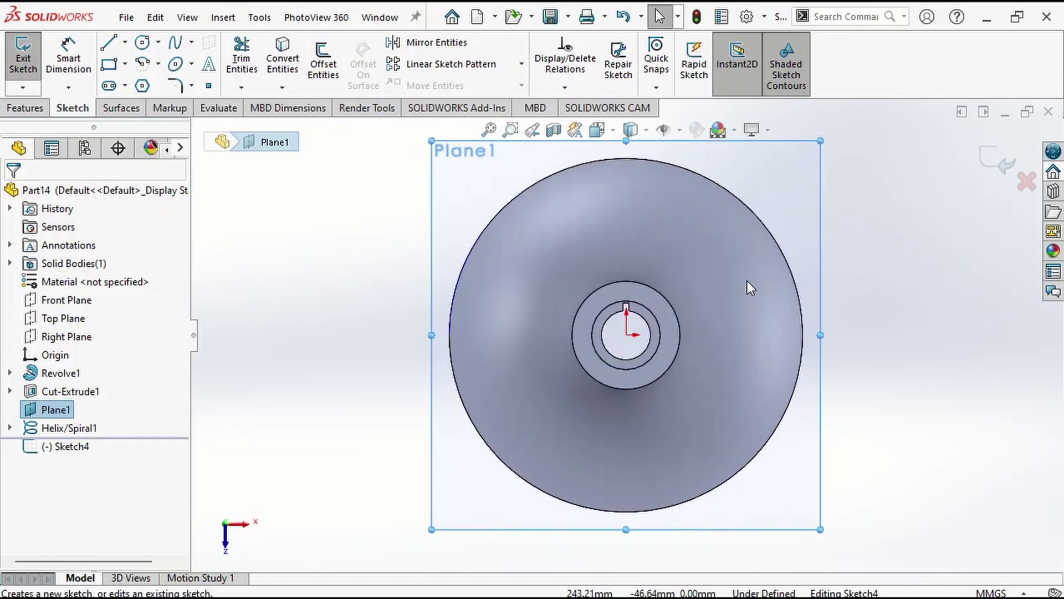
{"action": "left_click", "coordinate": [590, 299]}
{"action": "left_click", "coordinate": [323, 64]}
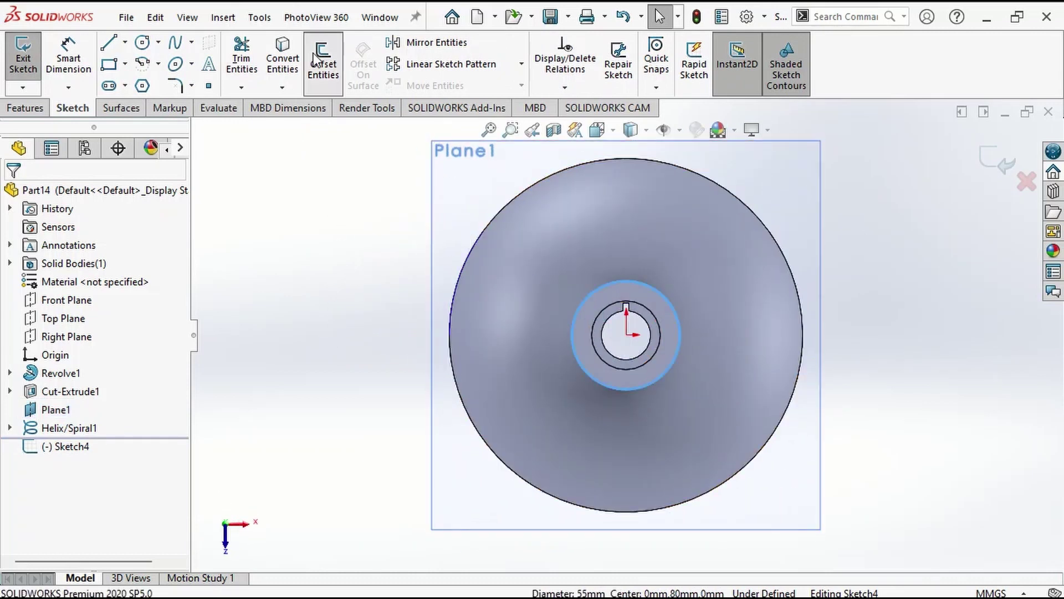
{"action": "type", "text": "1"}
{"action": "left_click", "coordinate": [41, 280]}
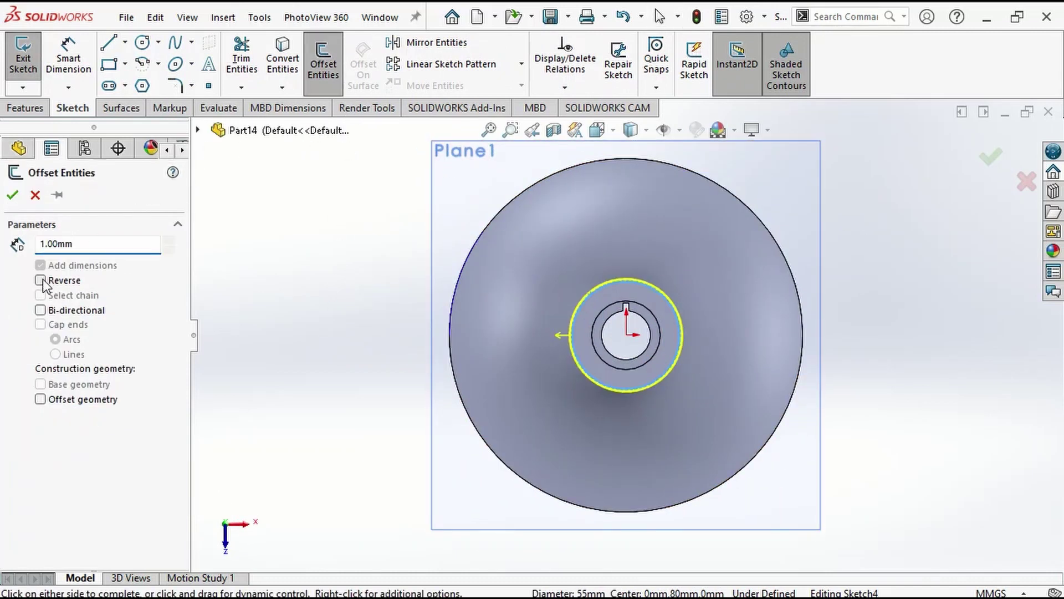
{"action": "scroll", "coordinate": [615, 327], "scroll_direction": "down", "scroll_amount": 5}
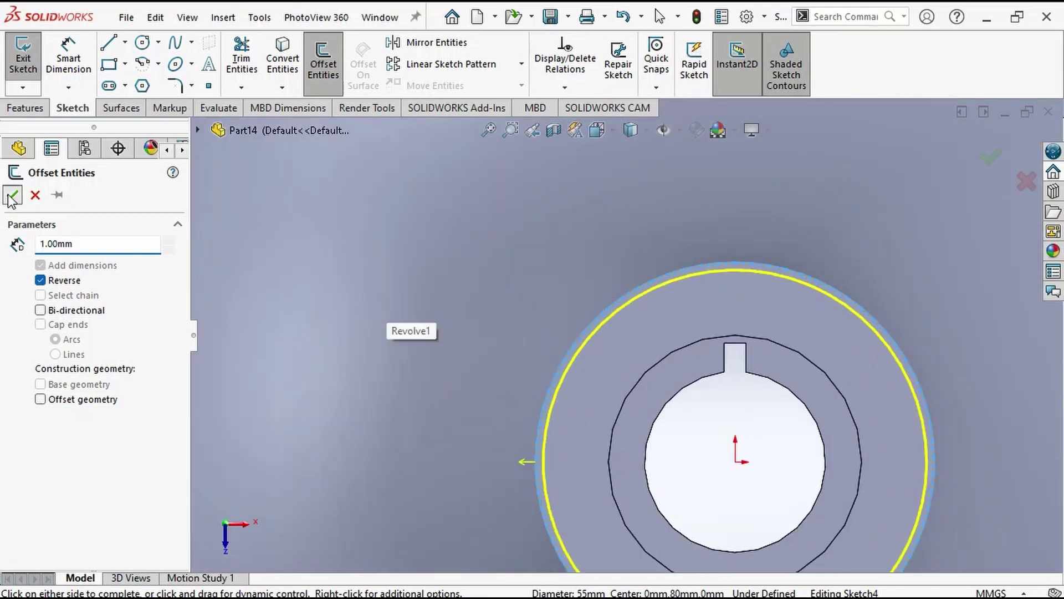
{"action": "left_click", "coordinate": [11, 197]}
Step: Create a clockwise constant-pitch helix from the offset hub circle with 65 mm height, 0.2 revolutions and a 270 degree start angle
{"action": "scroll", "coordinate": [589, 452], "scroll_direction": "up", "scroll_amount": 4}
{"action": "middle_click_drag", "start_coordinate": [589, 452], "coordinate": [615, 404]}
{"action": "scroll", "coordinate": [605, 463], "scroll_direction": "up", "scroll_amount": 5}
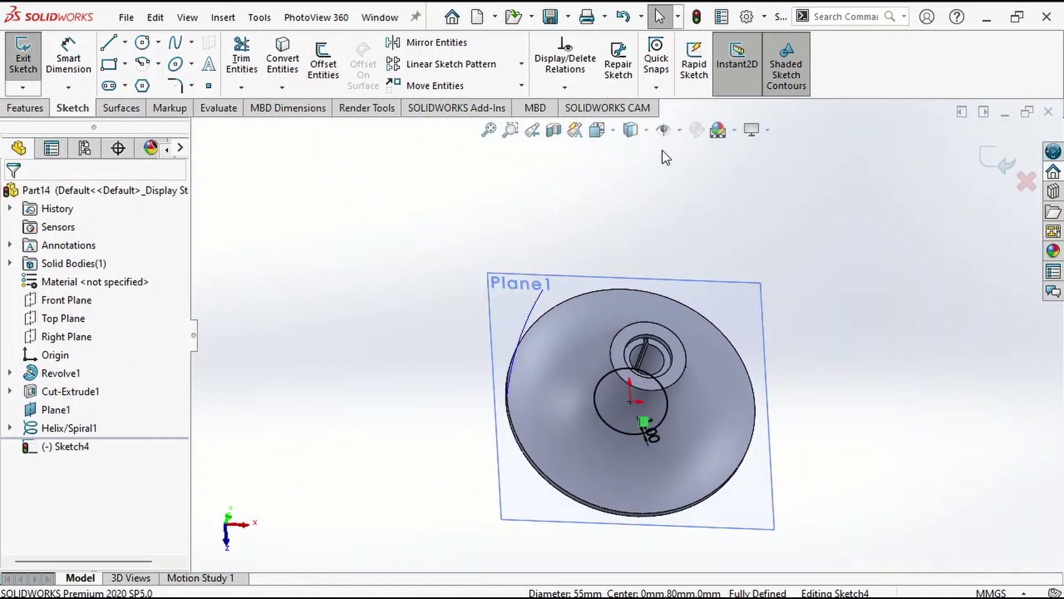
{"action": "left_click", "coordinate": [25, 109]}
{"action": "left_click", "coordinate": [709, 63]}
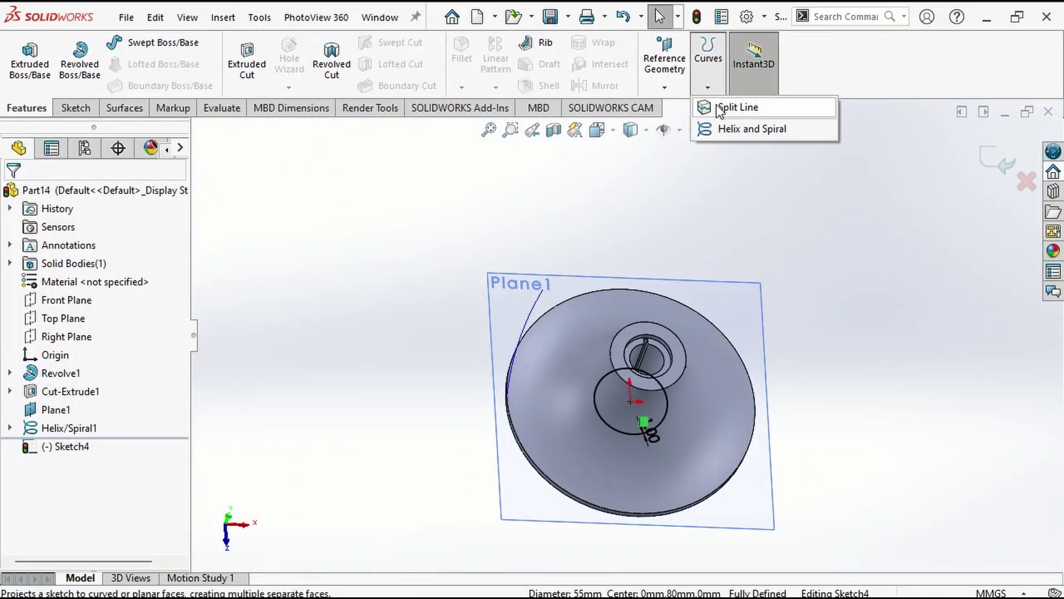
{"action": "left_click", "coordinate": [715, 125]}
{"action": "middle_click_drag", "start_coordinate": [889, 455], "coordinate": [815, 326]}
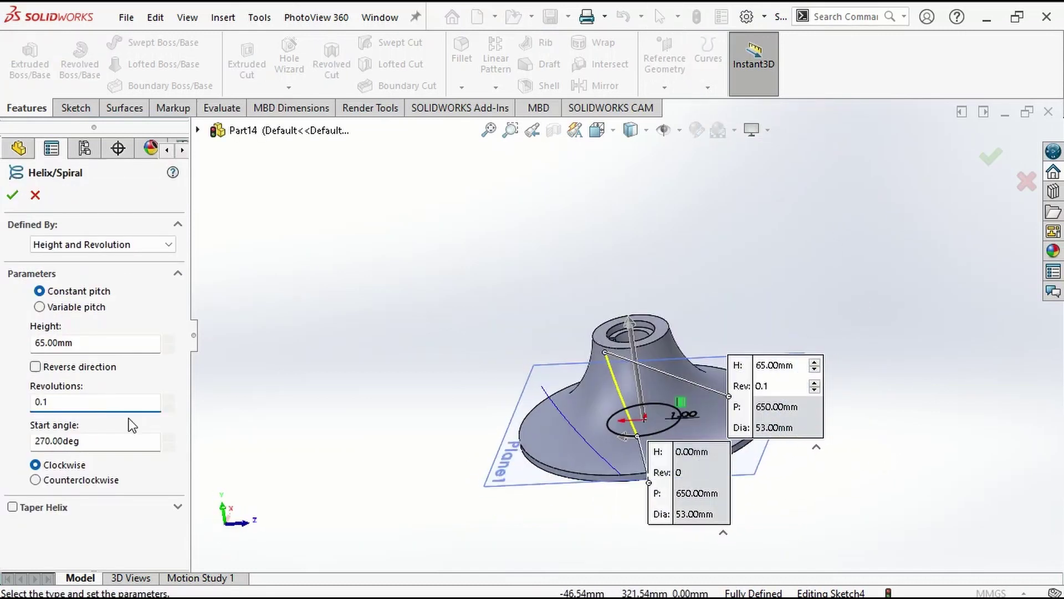
{"action": "key", "text": "BackSpace"}
{"action": "type", "text": "2"}
{"action": "middle_click_drag", "start_coordinate": [329, 339], "coordinate": [499, 365]}
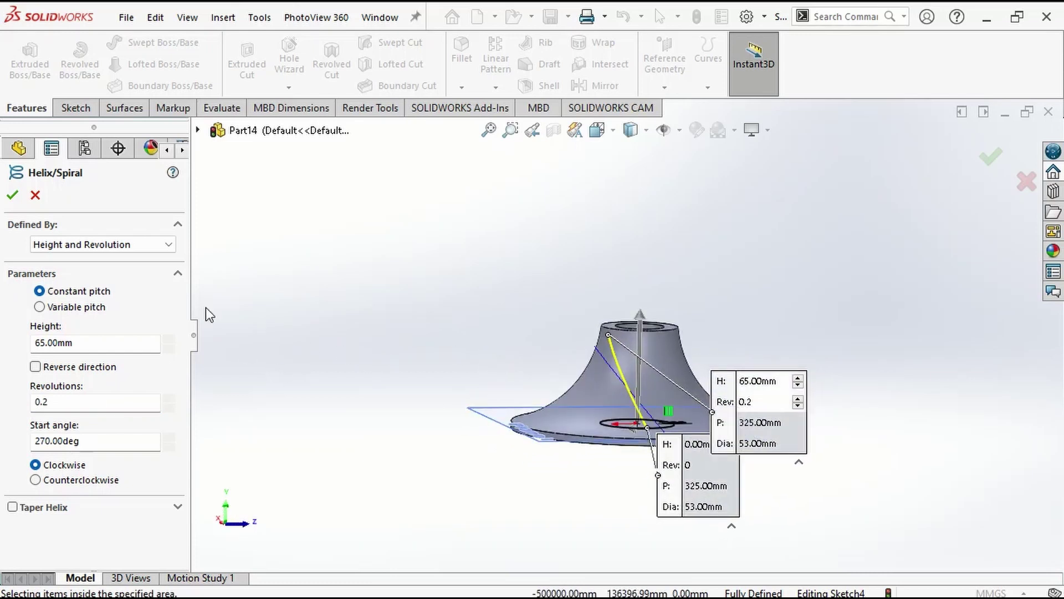
{"action": "left_click", "coordinate": [13, 196]}
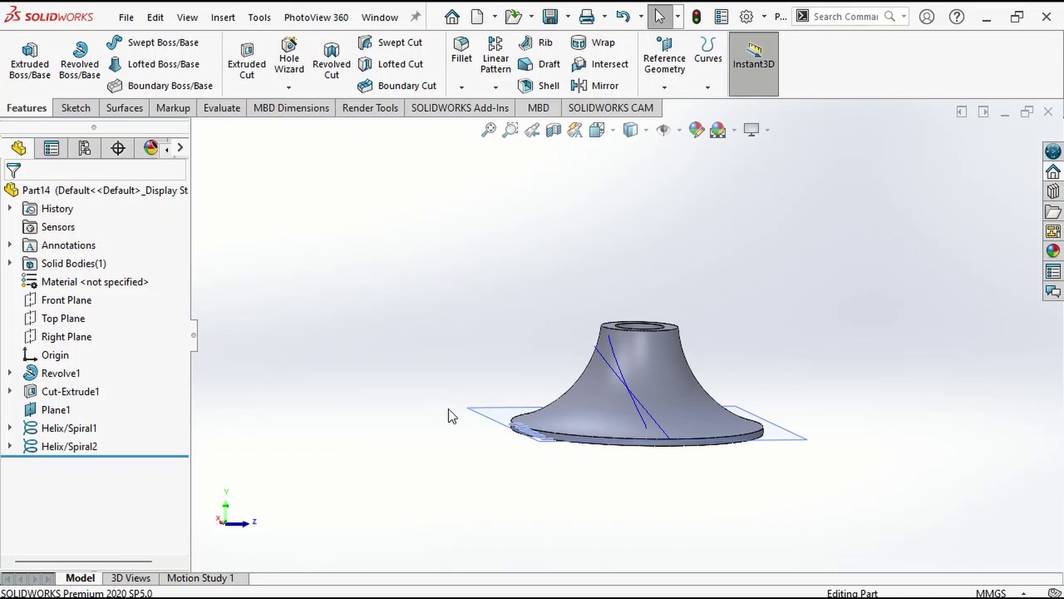
Step: Create a lofted surface between the hub helix and the outer rim helix
{"action": "left_click", "coordinate": [135, 106]}
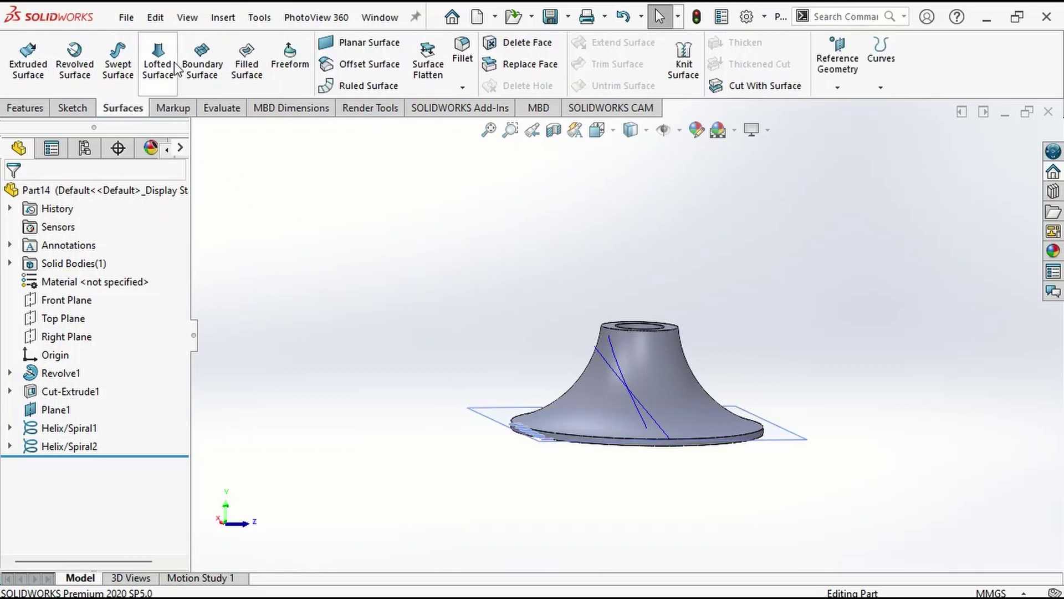
{"action": "left_click", "coordinate": [157, 64]}
{"action": "left_click", "coordinate": [613, 356]}
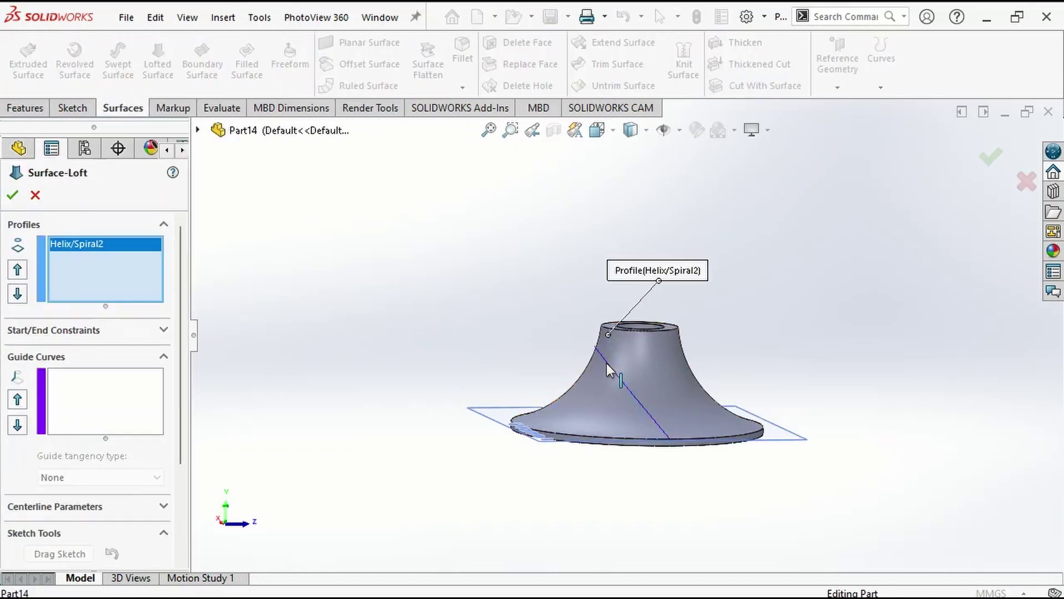
{"action": "left_click", "coordinate": [608, 363]}
{"action": "middle_click_drag", "start_coordinate": [638, 436], "coordinate": [576, 452]}
{"action": "left_click", "coordinate": [988, 163]}
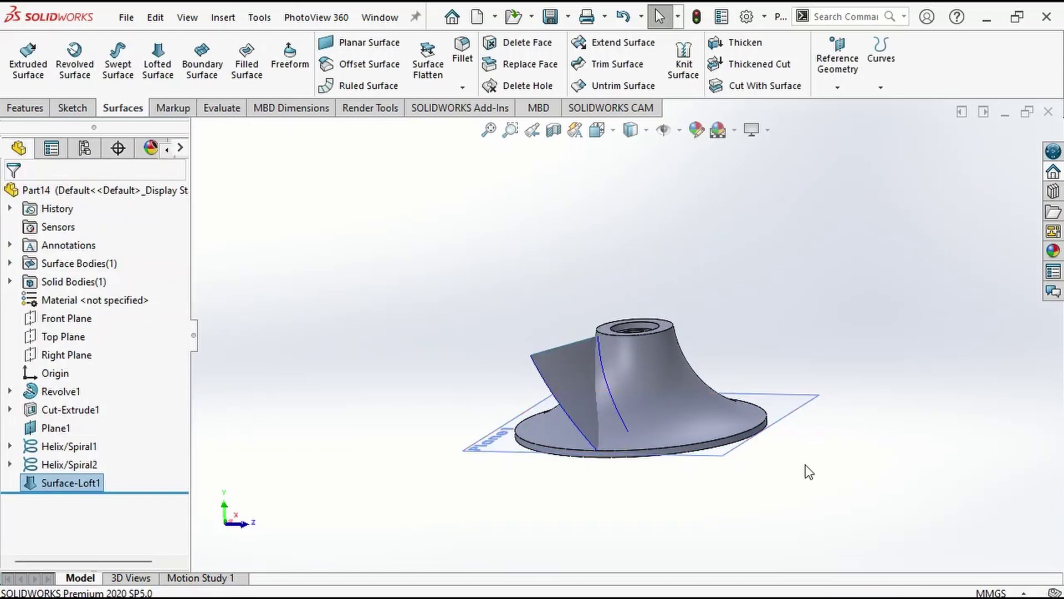
Step: Thicken the lofted blade surface by 2 mm
{"action": "middle_click_drag", "start_coordinate": [803, 467], "coordinate": [822, 481]}
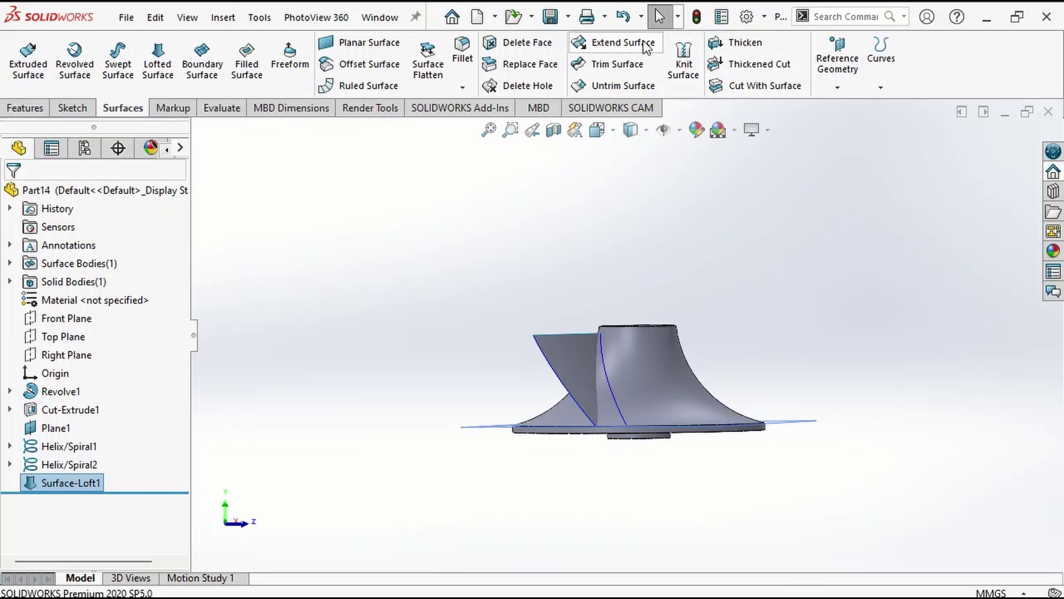
{"action": "left_click", "coordinate": [740, 43]}
{"action": "middle_click_drag", "start_coordinate": [525, 401], "coordinate": [551, 401]}
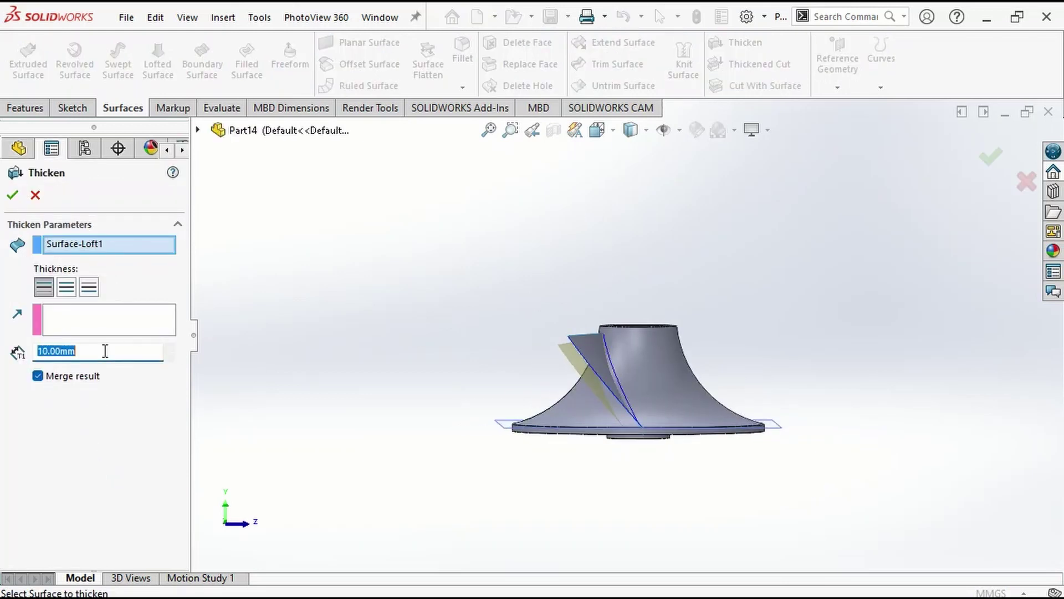
{"action": "key", "text": "Return"}
{"action": "scroll", "coordinate": [571, 372], "scroll_direction": "down", "scroll_amount": 8}
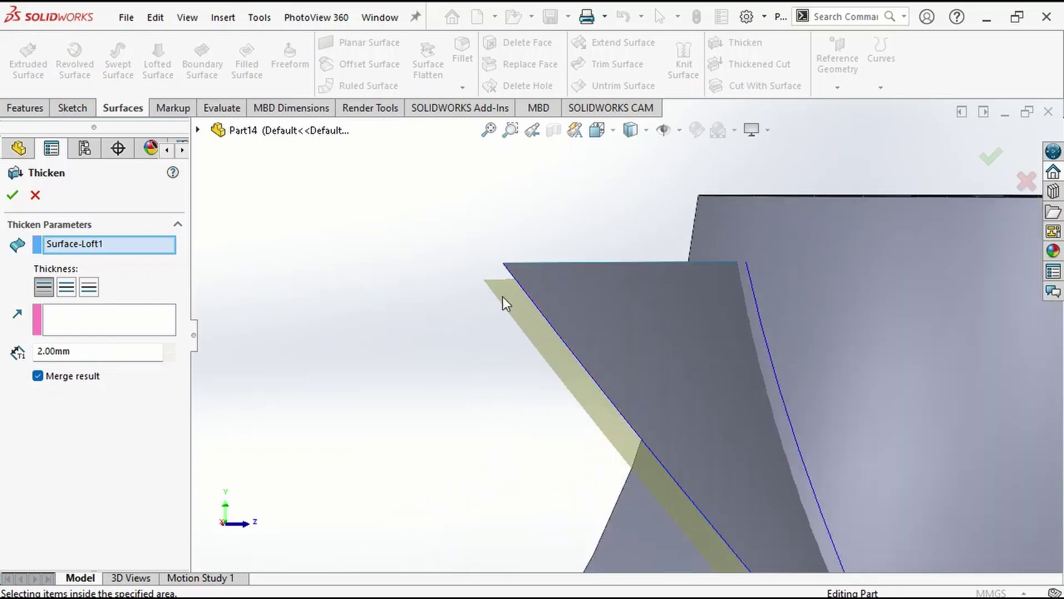
{"action": "scroll", "coordinate": [365, 398], "scroll_direction": "up", "scroll_amount": 4}
{"action": "left_click", "coordinate": [12, 191]}
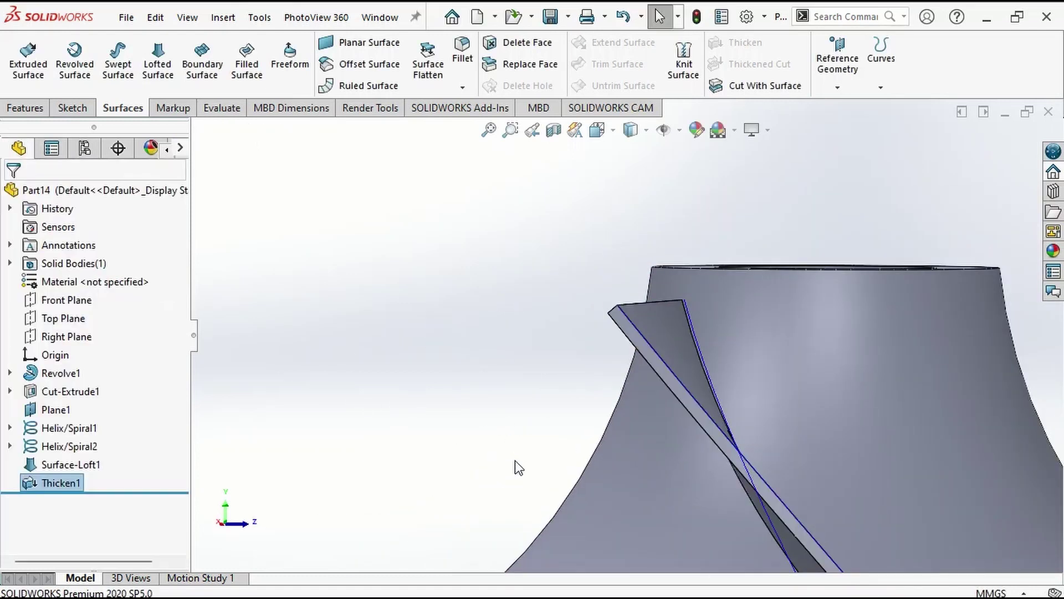
{"action": "scroll", "coordinate": [578, 441], "scroll_direction": "up", "scroll_amount": 5}
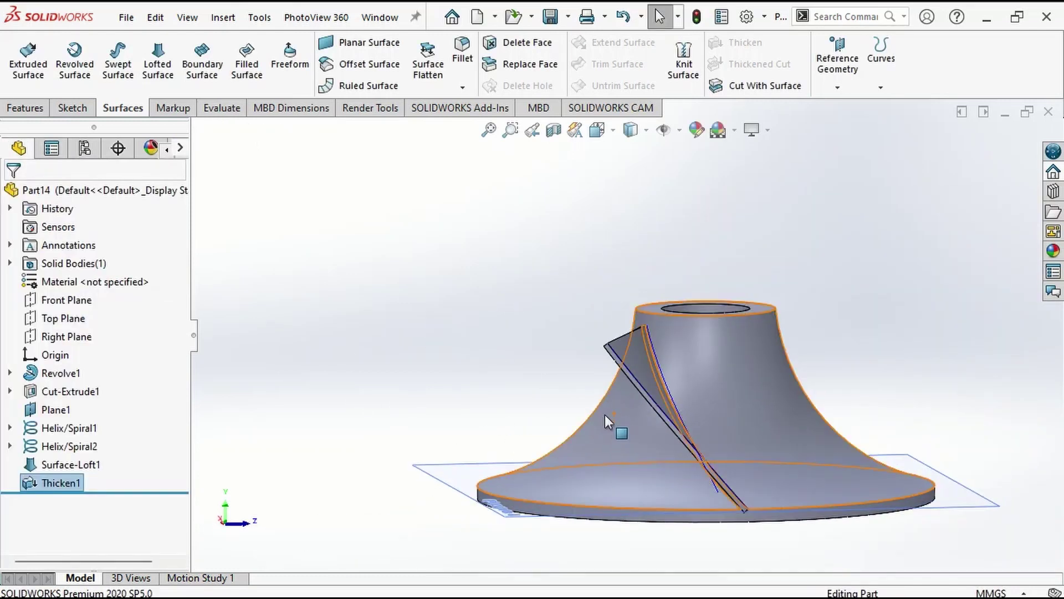
Step: Edit the blade's thicken feature and turn off Merge result to keep the blade as a separate body
{"action": "right_click", "coordinate": [72, 485]}
{"action": "left_click", "coordinate": [88, 241]}
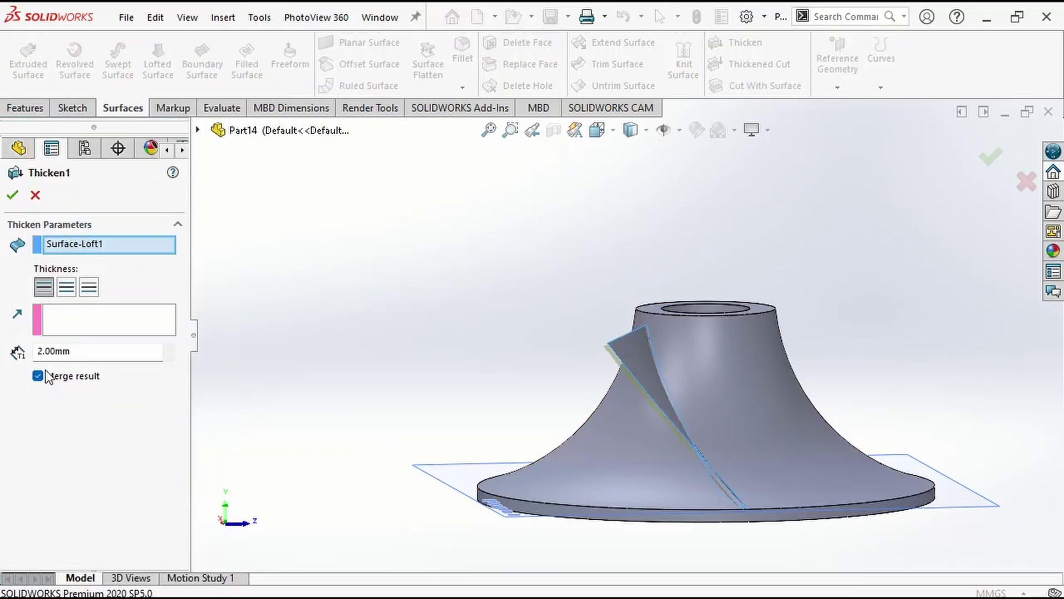
{"action": "left_click", "coordinate": [11, 195]}
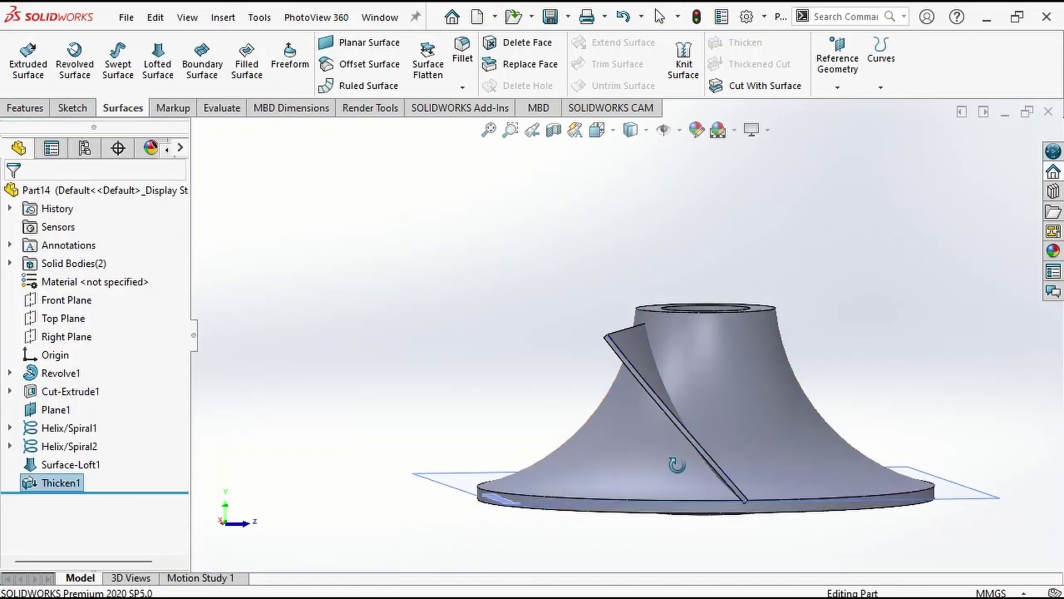
{"action": "middle_click_drag", "start_coordinate": [671, 440], "coordinate": [634, 470]}
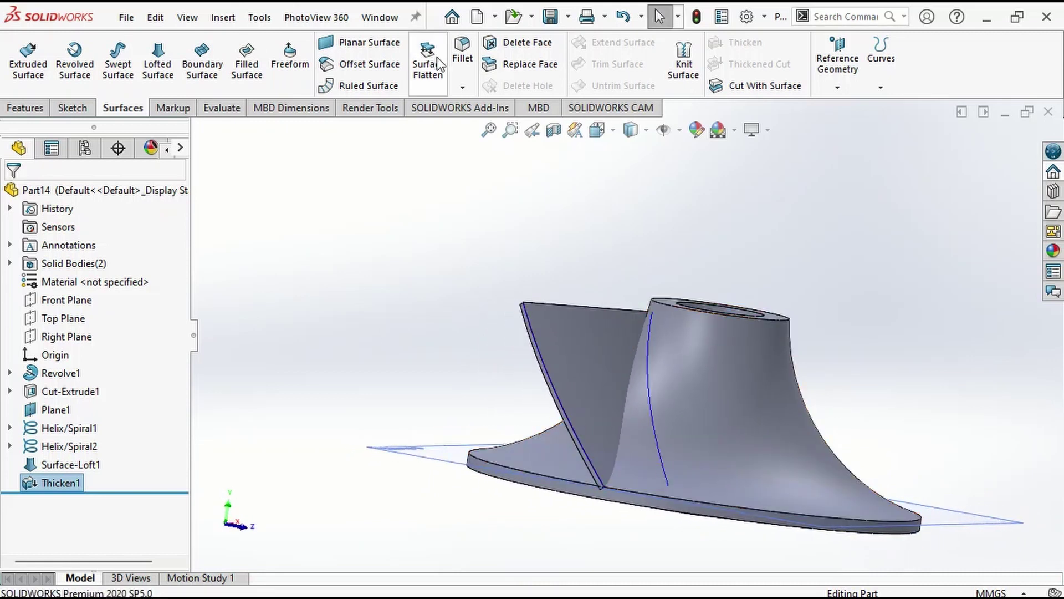
Step: Circular-pattern the blade body around the circular edge of the hub's top face with 12 equally spaced instances over 360 degrees
{"action": "left_click", "coordinate": [25, 108]}
{"action": "left_click", "coordinate": [494, 87]}
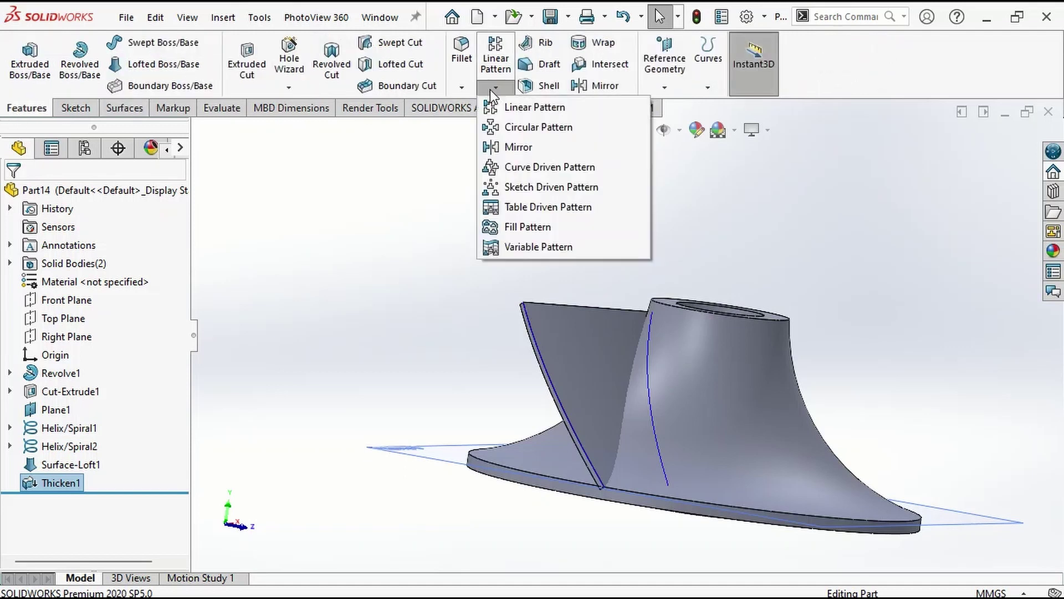
{"action": "left_click", "coordinate": [521, 118]}
{"action": "left_click", "coordinate": [564, 346]}
{"action": "middle_click_drag", "start_coordinate": [512, 427], "coordinate": [477, 425]}
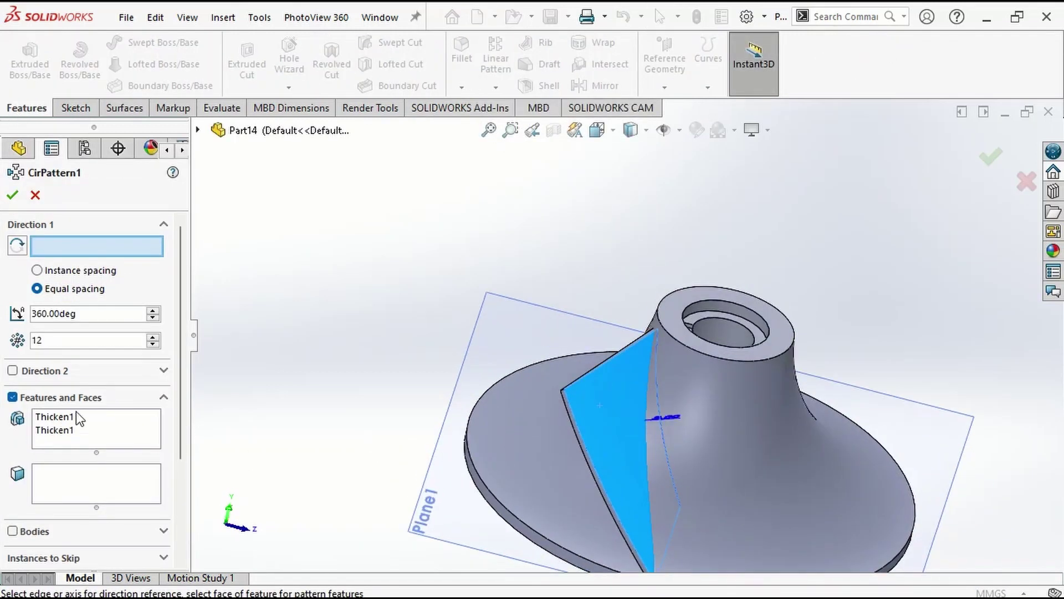
{"action": "right_click", "coordinate": [51, 422]}
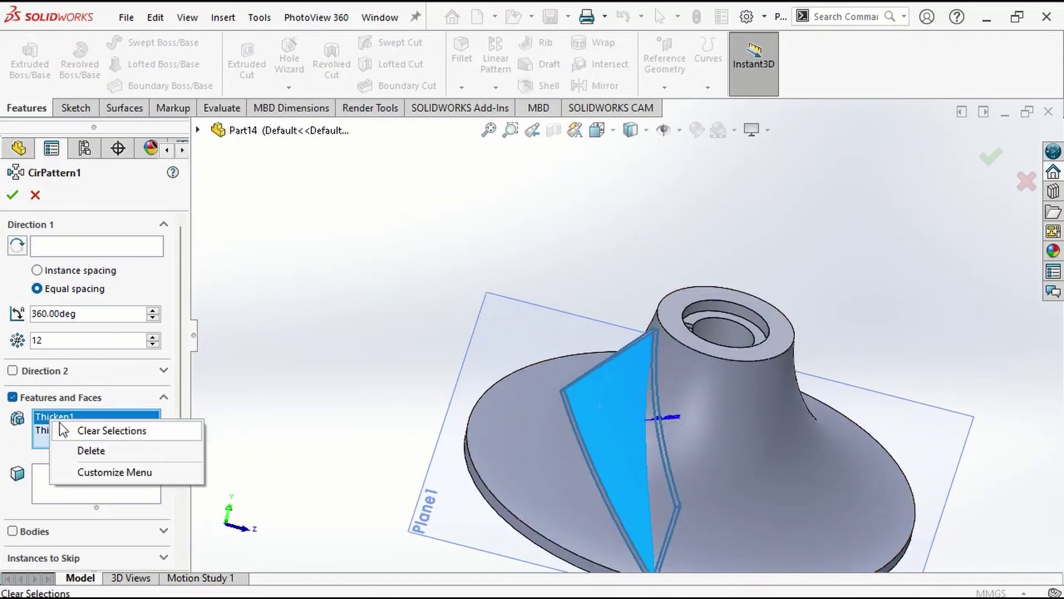
{"action": "left_click", "coordinate": [78, 429]}
{"action": "left_click", "coordinate": [13, 519]}
{"action": "left_click", "coordinate": [618, 464]}
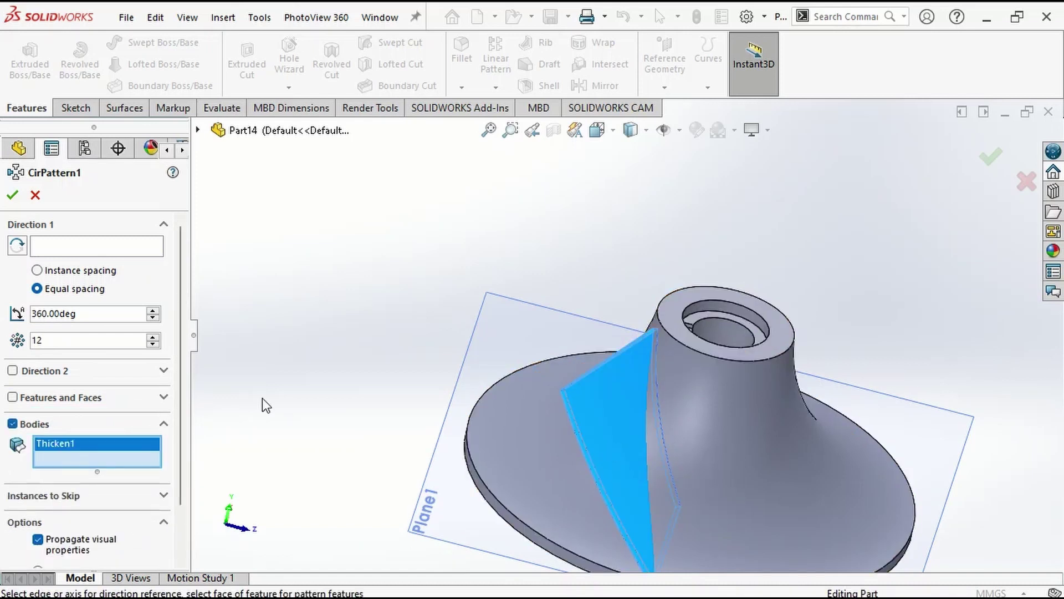
{"action": "left_click", "coordinate": [111, 247]}
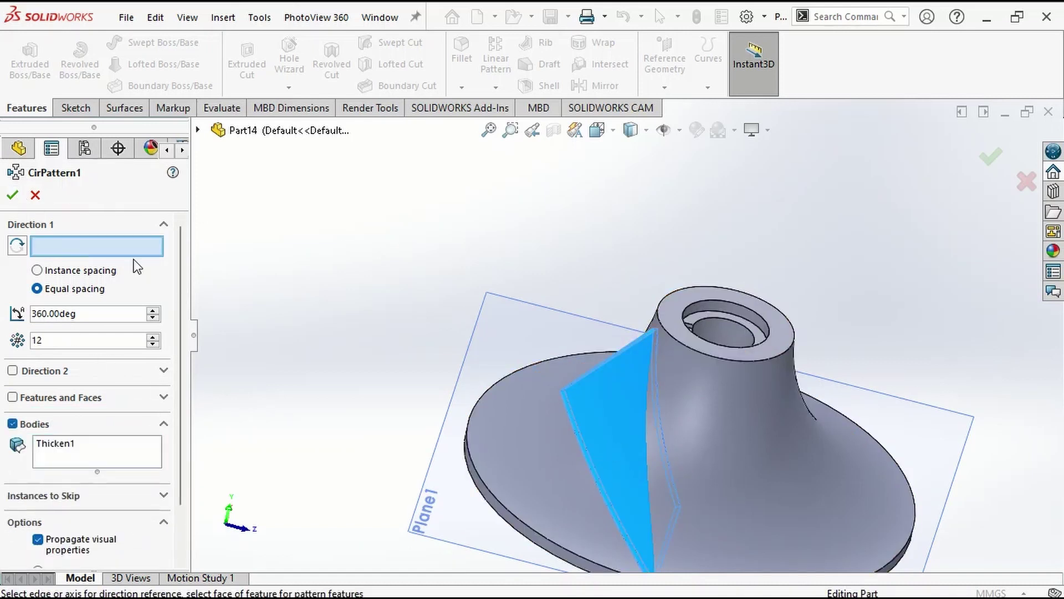
{"action": "left_click", "coordinate": [724, 361]}
{"action": "left_click", "coordinate": [991, 156]}
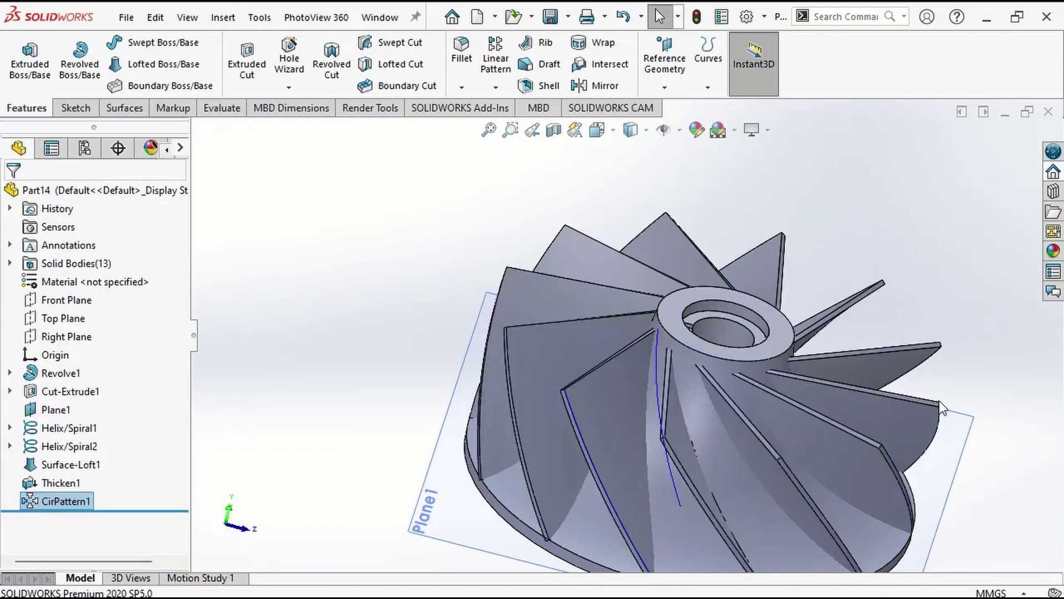
Step: Combine the hub and all blade bodies into one solid
{"action": "middle_click_drag", "start_coordinate": [942, 404], "coordinate": [781, 407]}
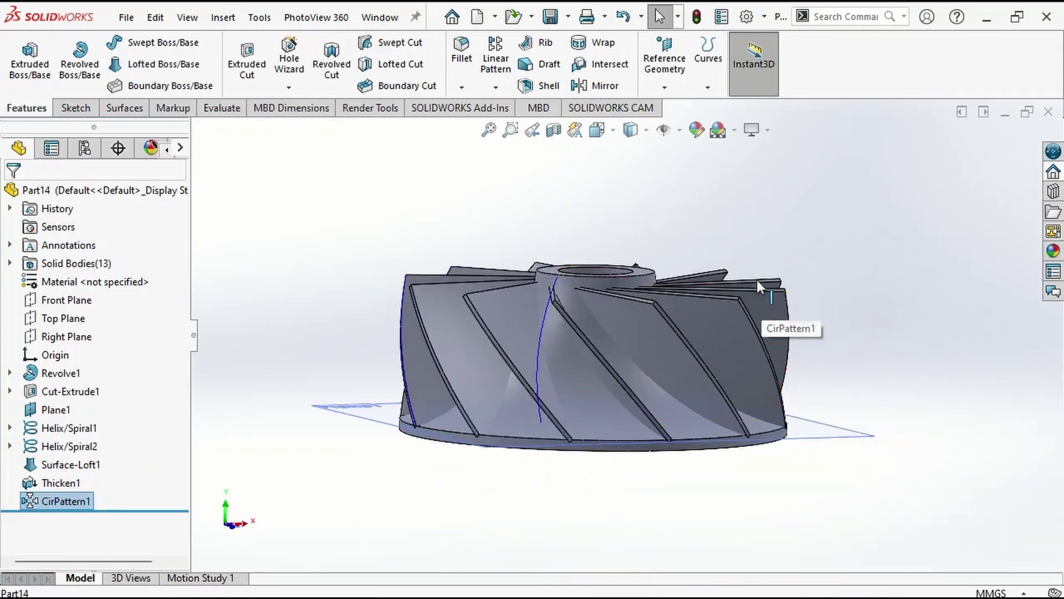
{"action": "middle_click_drag", "start_coordinate": [757, 280], "coordinate": [678, 185]}
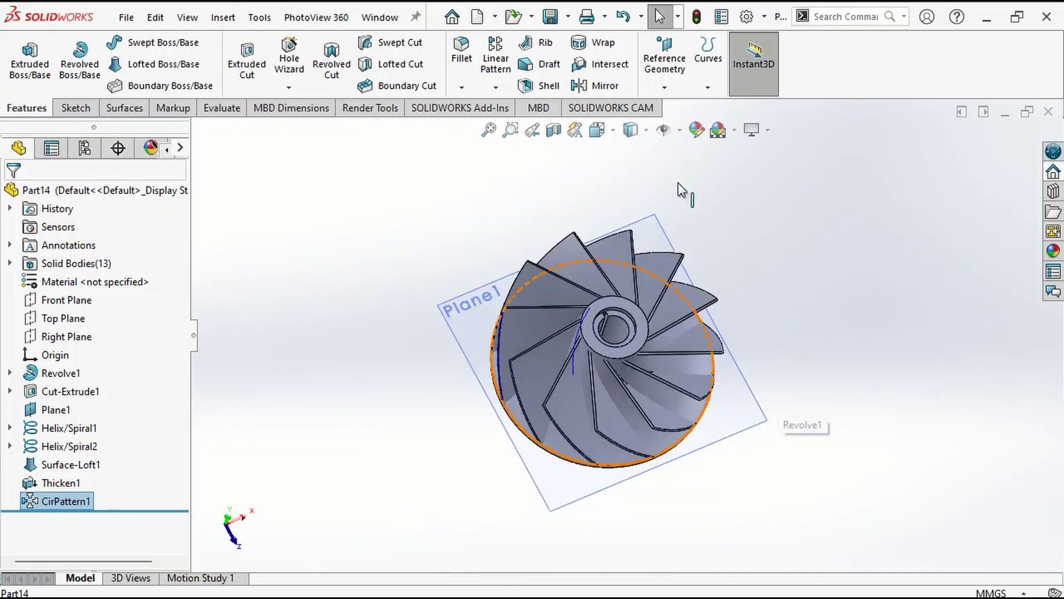
{"action": "left_click", "coordinate": [222, 20]}
{"action": "mouse_move", "coordinate": [265, 100]}
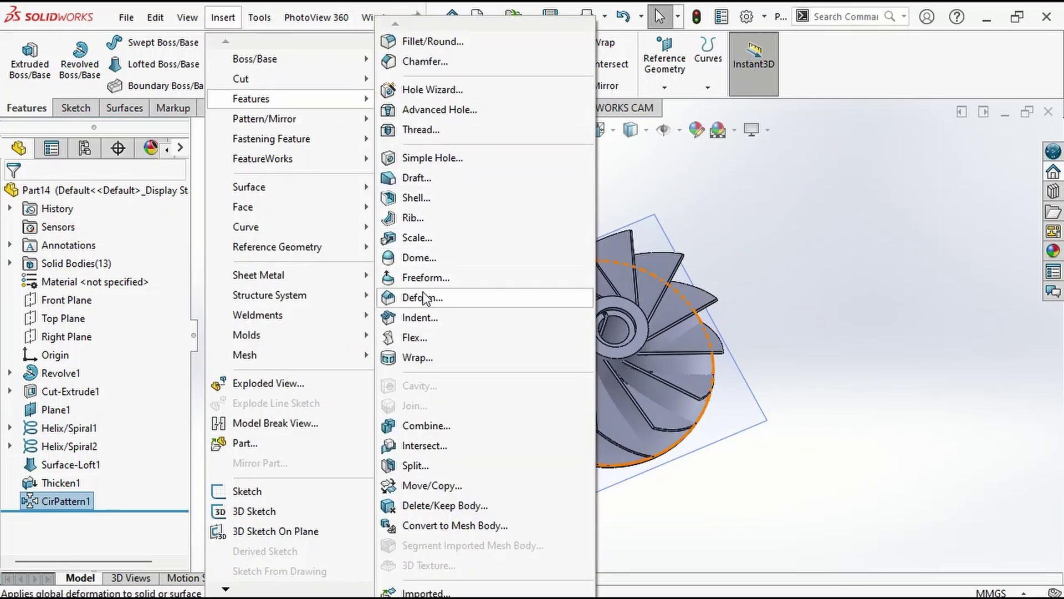
{"action": "left_click", "coordinate": [425, 426]}
{"action": "left_click_drag", "start_coordinate": [845, 212], "coordinate": [469, 506]}
{"action": "left_click", "coordinate": [996, 158]}
{"action": "middle_click_drag", "start_coordinate": [787, 342], "coordinate": [780, 310]}
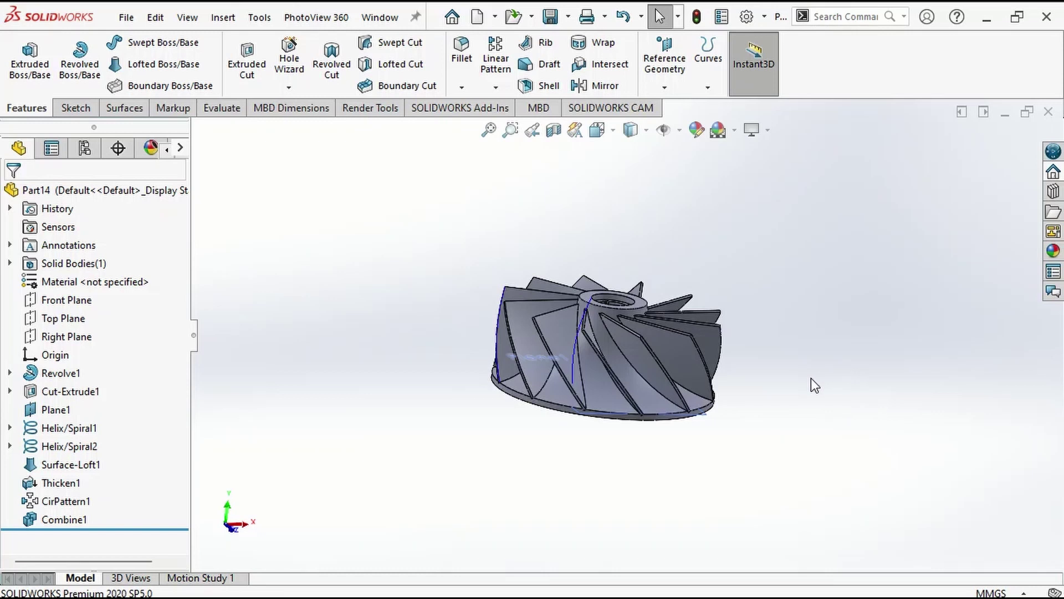
Step: Start a sketch on the Front Plane and draw a three-point arc from the blades' top edge to just outside the rim
{"action": "left_click", "coordinate": [84, 302]}
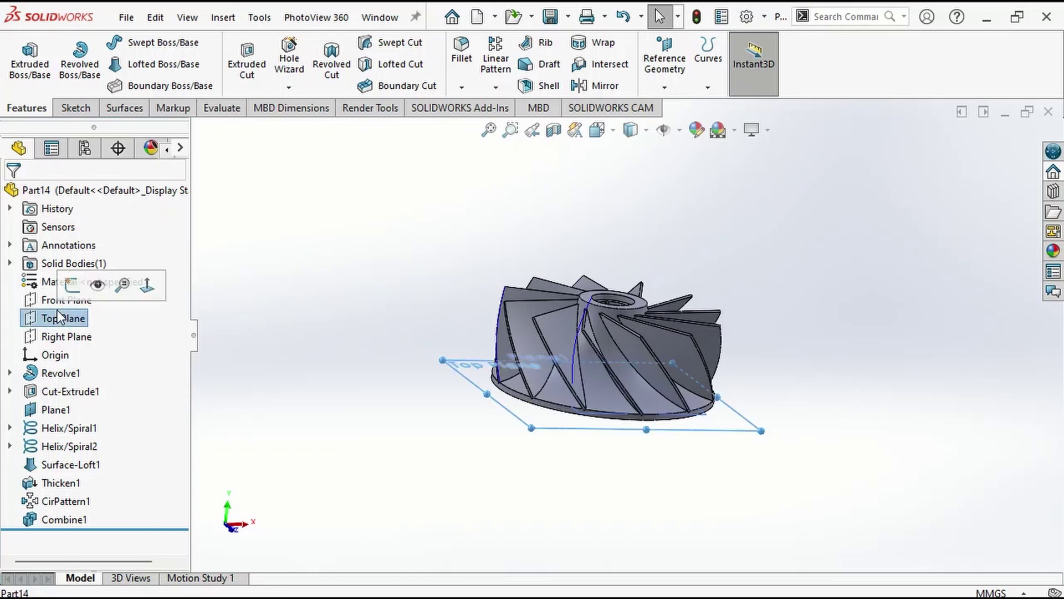
{"action": "left_click", "coordinate": [69, 285]}
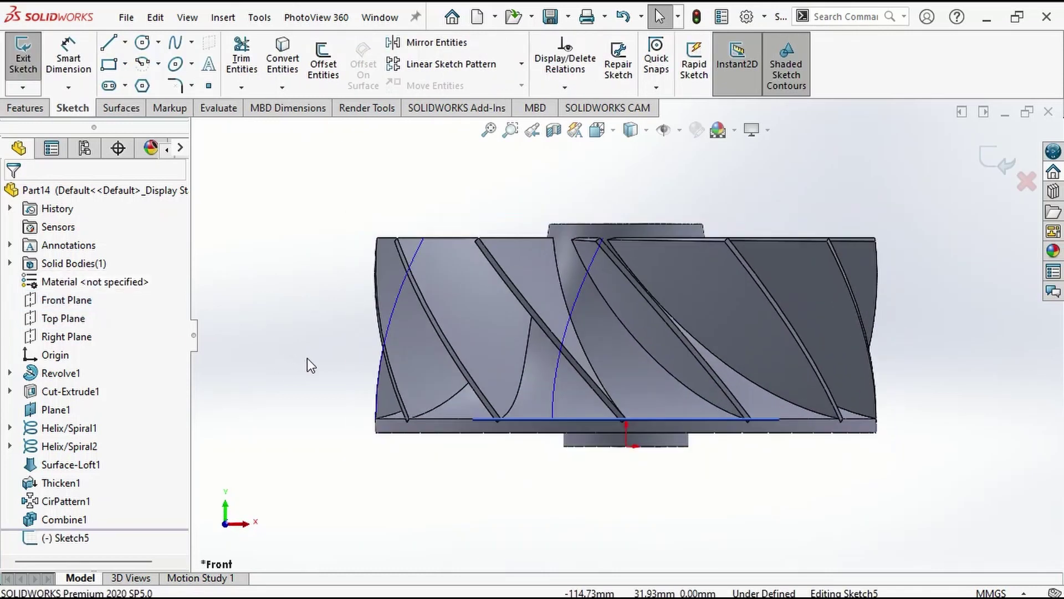
{"action": "scroll", "coordinate": [367, 384], "scroll_direction": "down", "scroll_amount": 1}
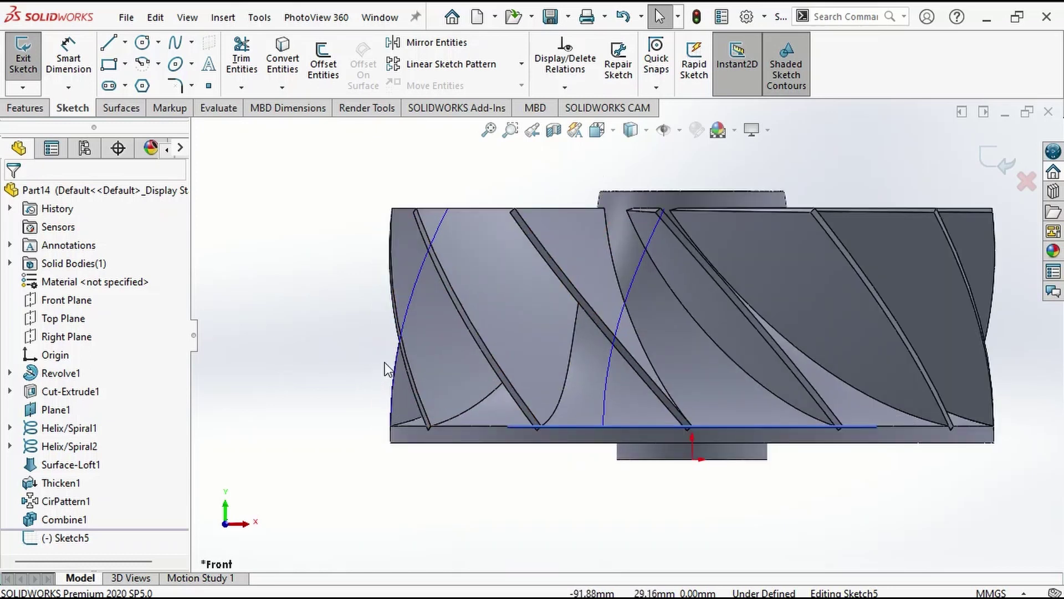
{"action": "left_click", "coordinate": [147, 63]}
{"action": "left_click", "coordinate": [486, 208]}
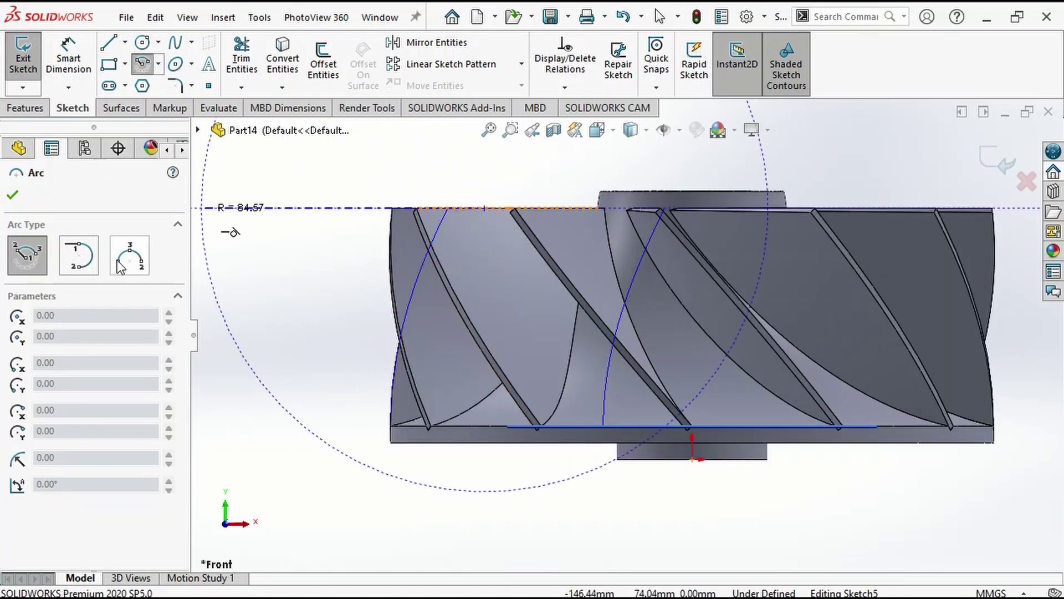
{"action": "left_click", "coordinate": [125, 262]}
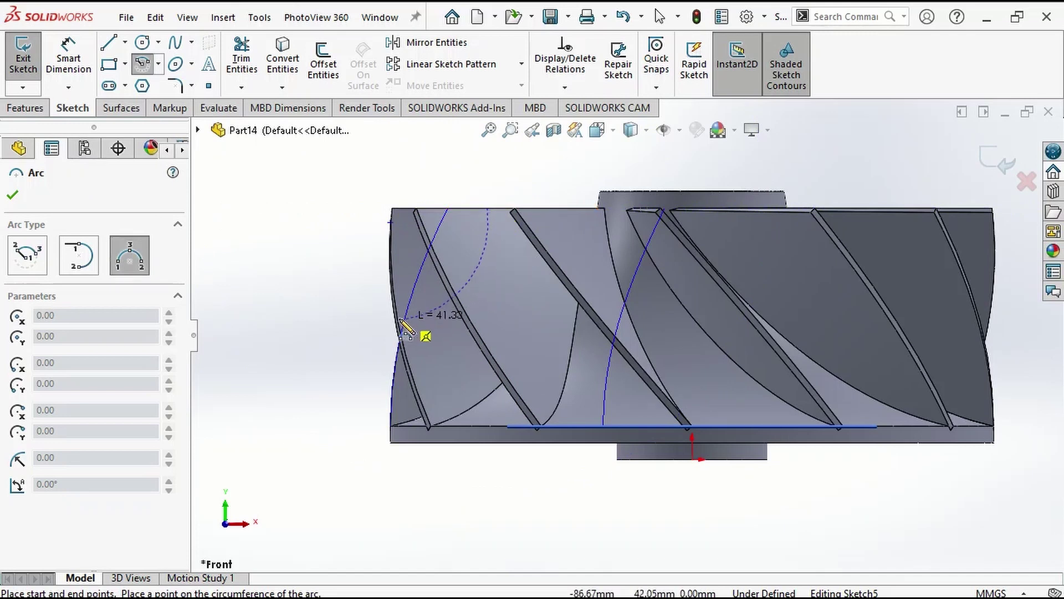
{"action": "left_click", "coordinate": [380, 331]}
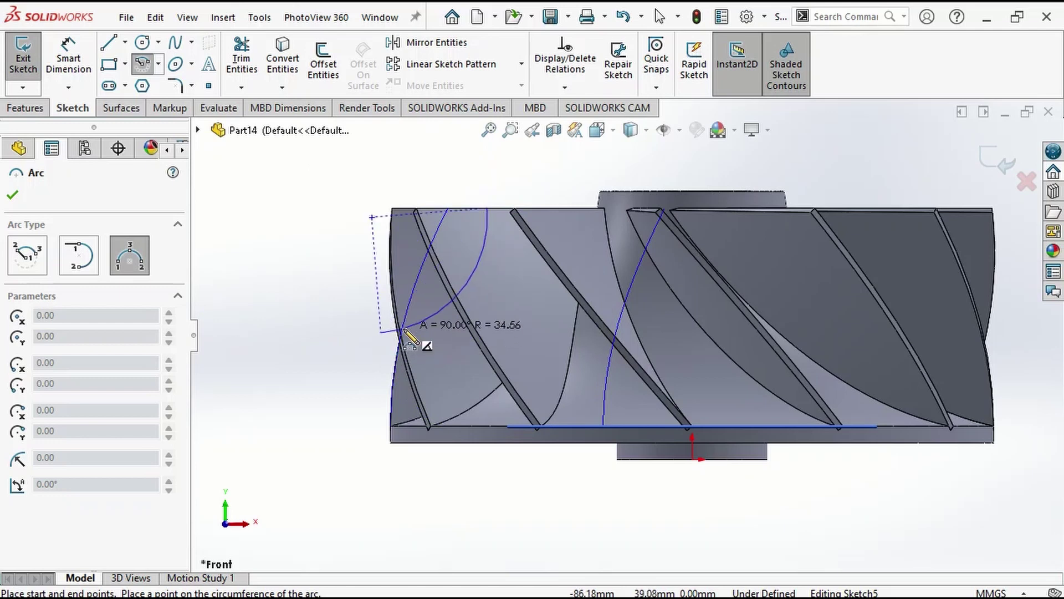
{"action": "left_click", "coordinate": [429, 322]}
Step: Close the profile with lines from the arc's lower end to the flange's top corner, down the rim, outward, up and back to the arc's top
{"action": "key", "text": "l"}
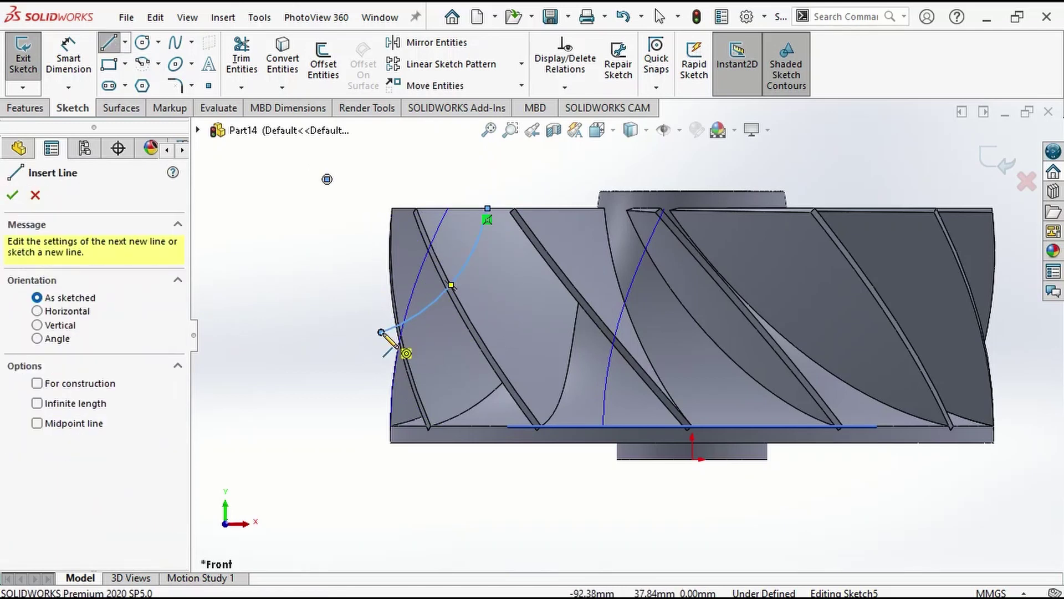
{"action": "left_click", "coordinate": [380, 332]}
{"action": "scroll", "coordinate": [424, 401], "scroll_direction": "down", "scroll_amount": 5}
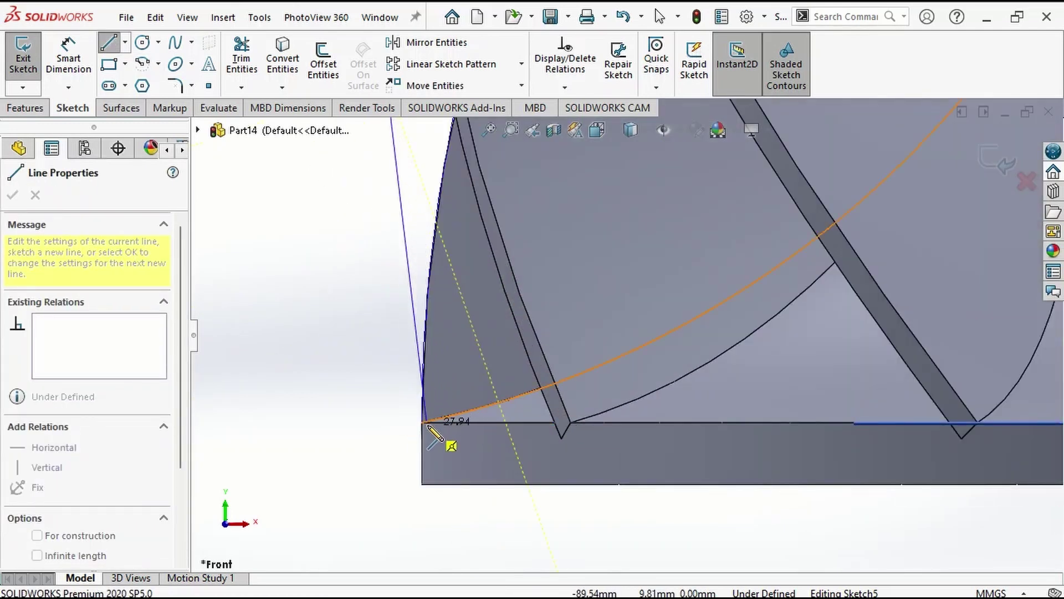
{"action": "left_click", "coordinate": [422, 423]}
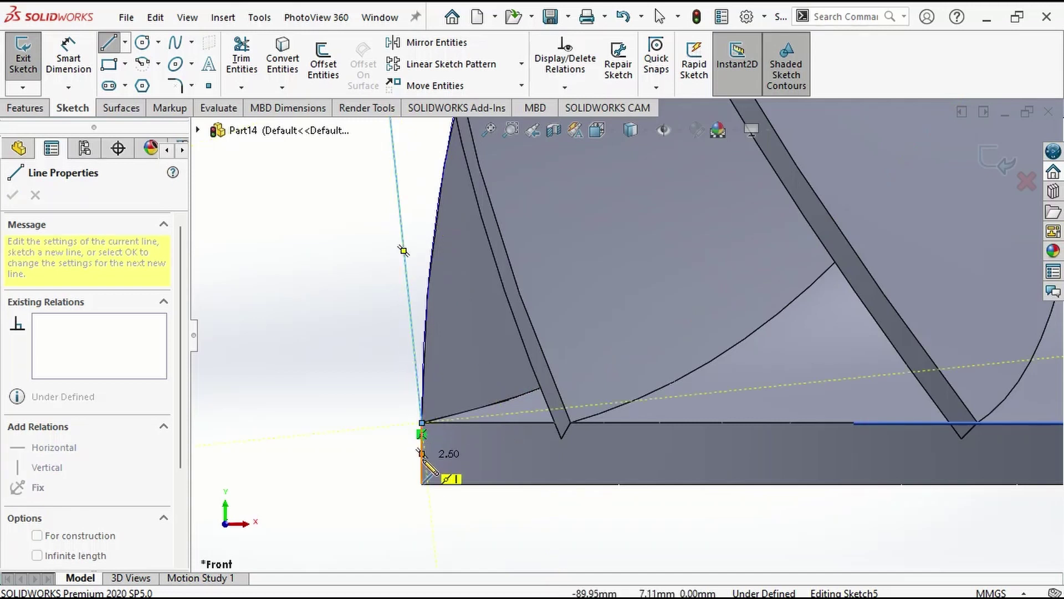
{"action": "left_click", "coordinate": [421, 484]}
{"action": "scroll", "coordinate": [375, 487], "scroll_direction": "up", "scroll_amount": 10}
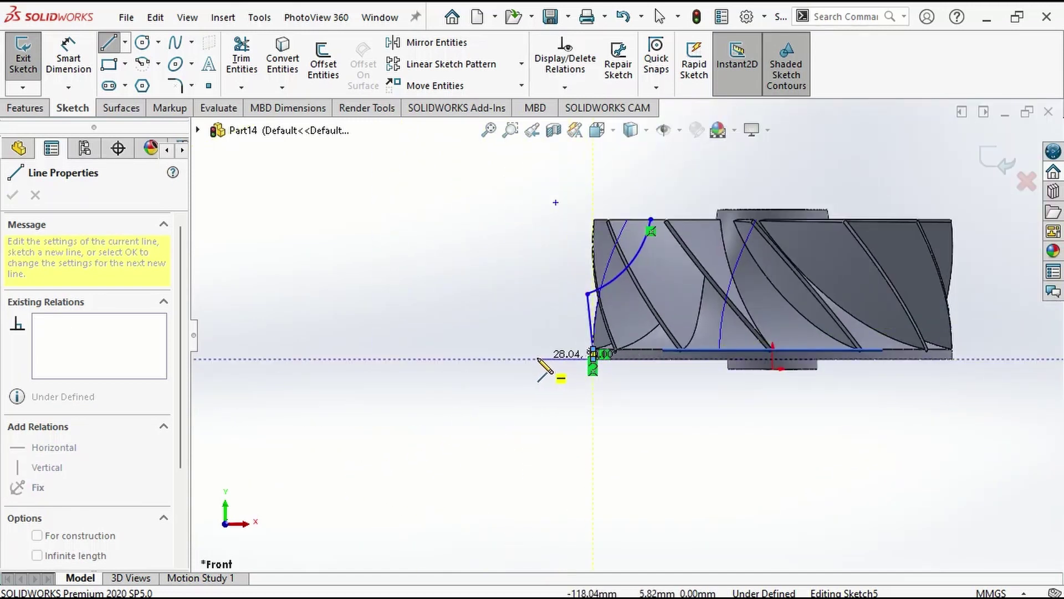
{"action": "left_click", "coordinate": [534, 358]}
{"action": "left_click", "coordinate": [533, 220]}
{"action": "left_click", "coordinate": [651, 220]}
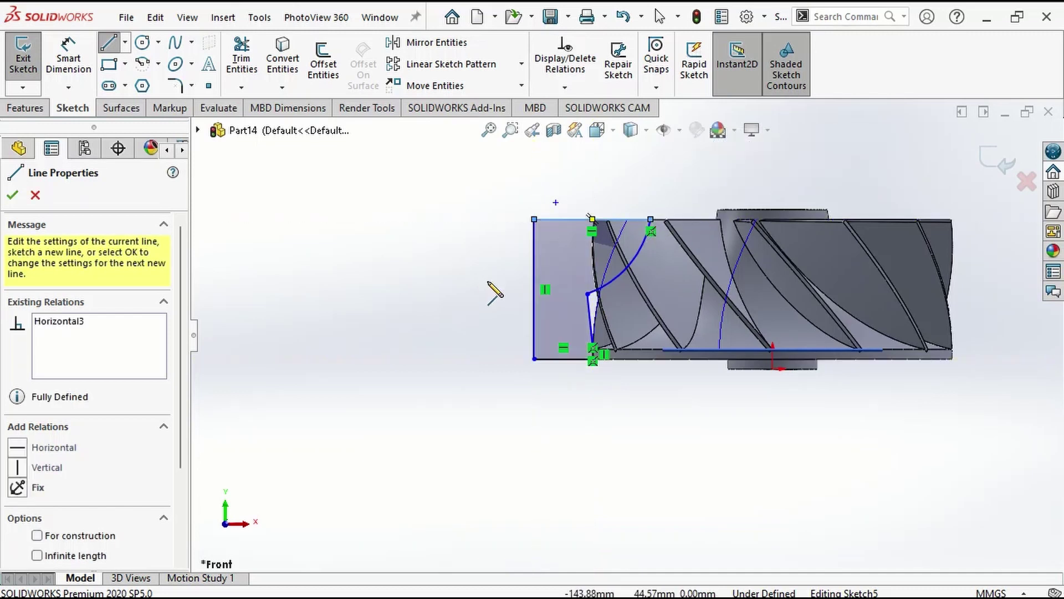
{"action": "scroll", "coordinate": [494, 290], "scroll_direction": "up", "scroll_amount": 3}
{"action": "key", "text": "Escape"}
Step: Dimension the profile arc with a 65 mm radius
{"action": "key", "text": "d"}
{"action": "left_click", "coordinate": [634, 247]}
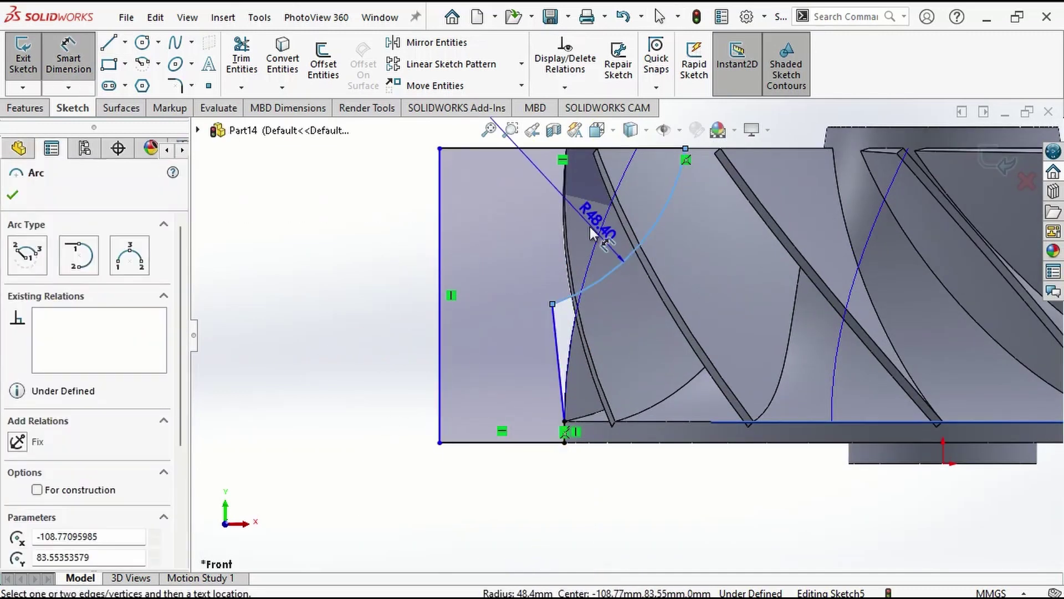
{"action": "left_click", "coordinate": [586, 205]}
{"action": "type", "text": "65"}
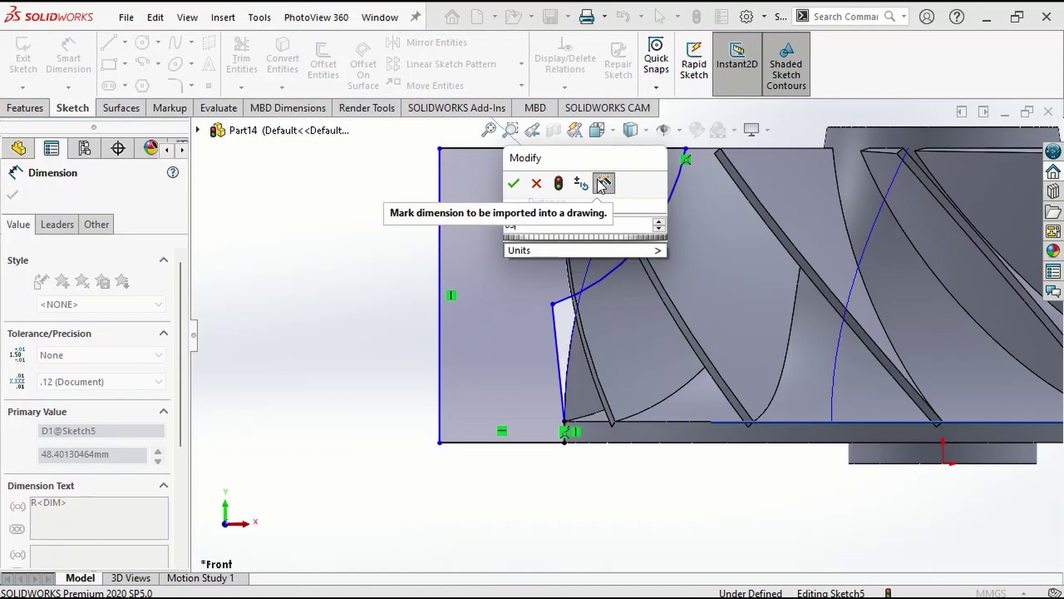
{"action": "key", "text": "Return"}
{"action": "key", "text": "Escape"}
Step: Pull the arc's lower endpoint down closer to the flange and dimension its height above the flange's top corner as 20 mm
{"action": "left_click_drag", "start_coordinate": [507, 358], "coordinate": [535, 343]}
{"action": "right_click_drag", "start_coordinate": [359, 440], "coordinate": [419, 285]}
{"action": "left_click", "coordinate": [534, 345]}
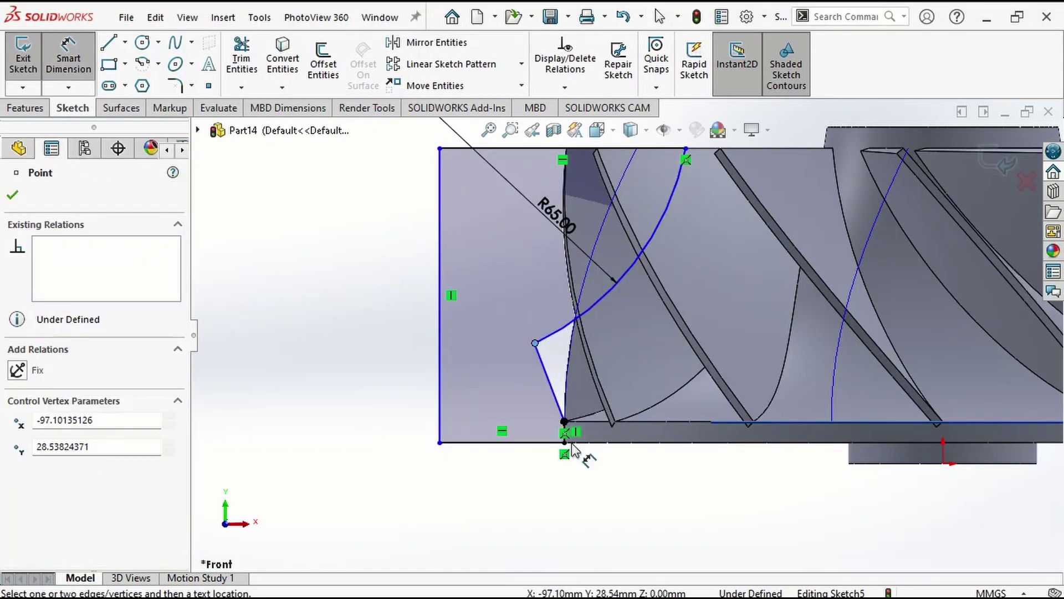
{"action": "left_click", "coordinate": [563, 422]}
{"action": "left_click", "coordinate": [408, 391]}
{"action": "type", "text": "20"}
{"action": "key", "text": "Return"}
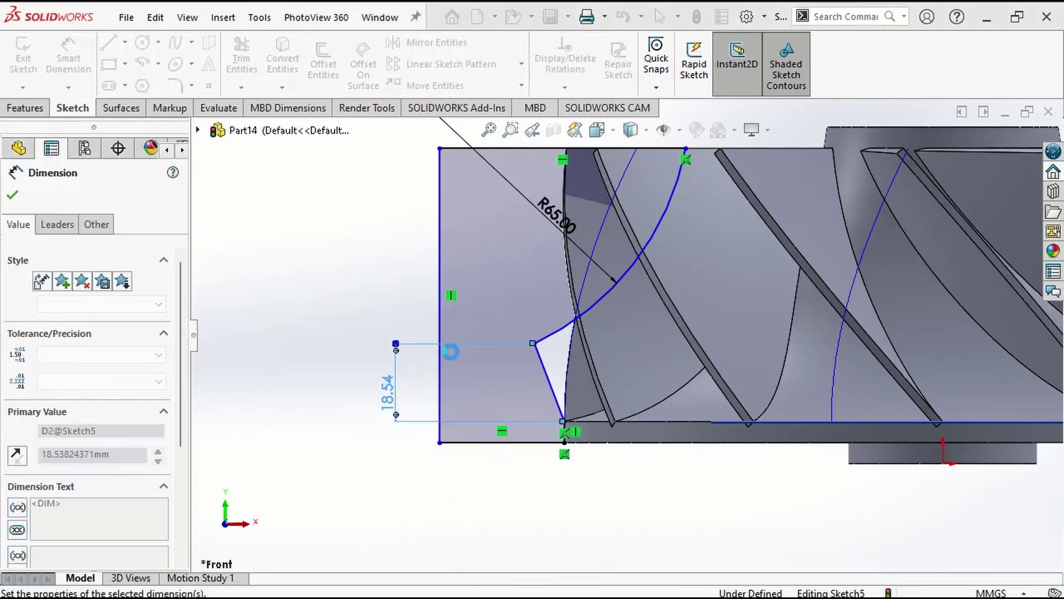
Step: Set the horizontal distance between the arc's lower endpoint and the flange's top corner to 4 mm
{"action": "scroll", "coordinate": [563, 350], "scroll_direction": "down", "scroll_amount": 3}
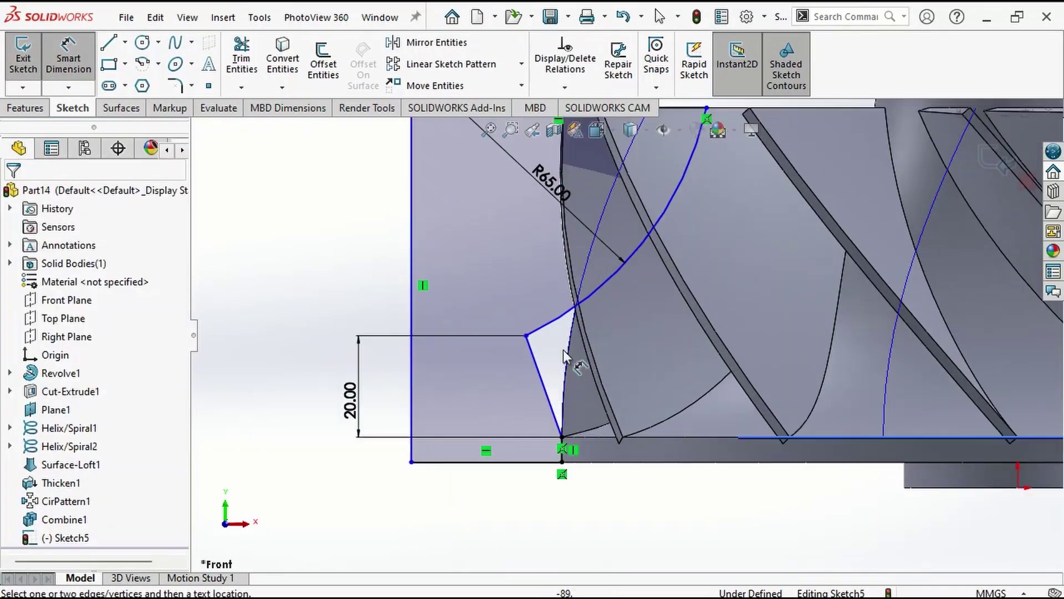
{"action": "left_click", "coordinate": [518, 333]}
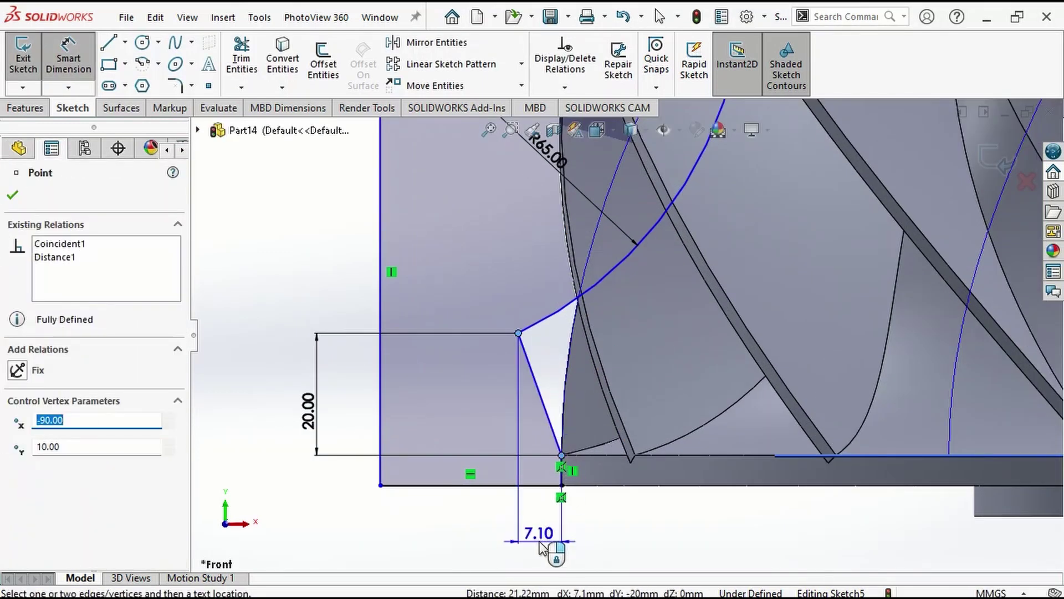
{"action": "left_click", "coordinate": [540, 548]}
{"action": "type", "text": "4"}
{"action": "key", "text": "Return"}
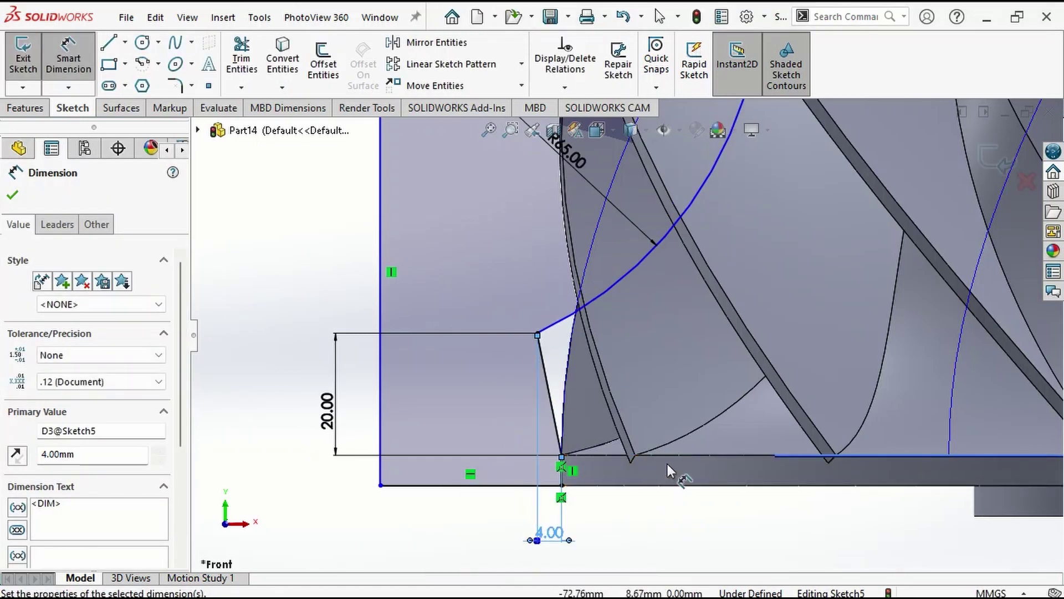
{"action": "scroll", "coordinate": [668, 465], "scroll_direction": "up", "scroll_amount": 3}
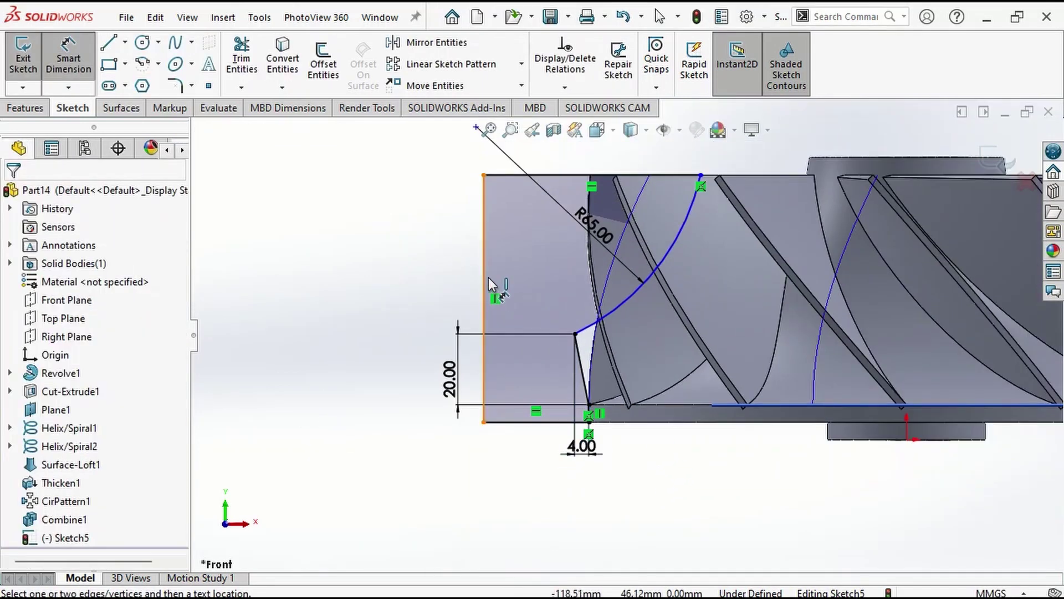
{"action": "left_click", "coordinate": [490, 285]}
{"action": "left_click", "coordinate": [642, 349]}
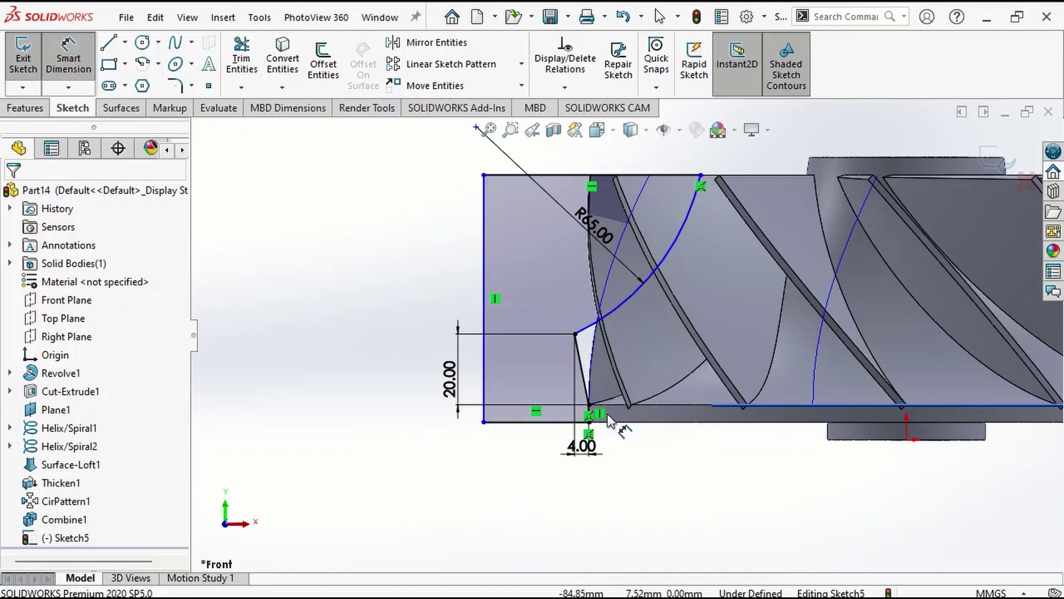
{"action": "scroll", "coordinate": [608, 416], "scroll_direction": "down", "scroll_amount": 4}
{"action": "scroll", "coordinate": [612, 416], "scroll_direction": "up", "scroll_amount": 5}
{"action": "key", "text": "Escape"}
Step: Dimension the profile's top horizontal line with a length of 50 mm
{"action": "left_click_drag", "start_coordinate": [518, 175], "coordinate": [524, 213]}
{"action": "right_click_drag", "start_coordinate": [436, 291], "coordinate": [438, 243]}
{"action": "left_click", "coordinate": [584, 156]}
{"action": "left_click", "coordinate": [598, 137]}
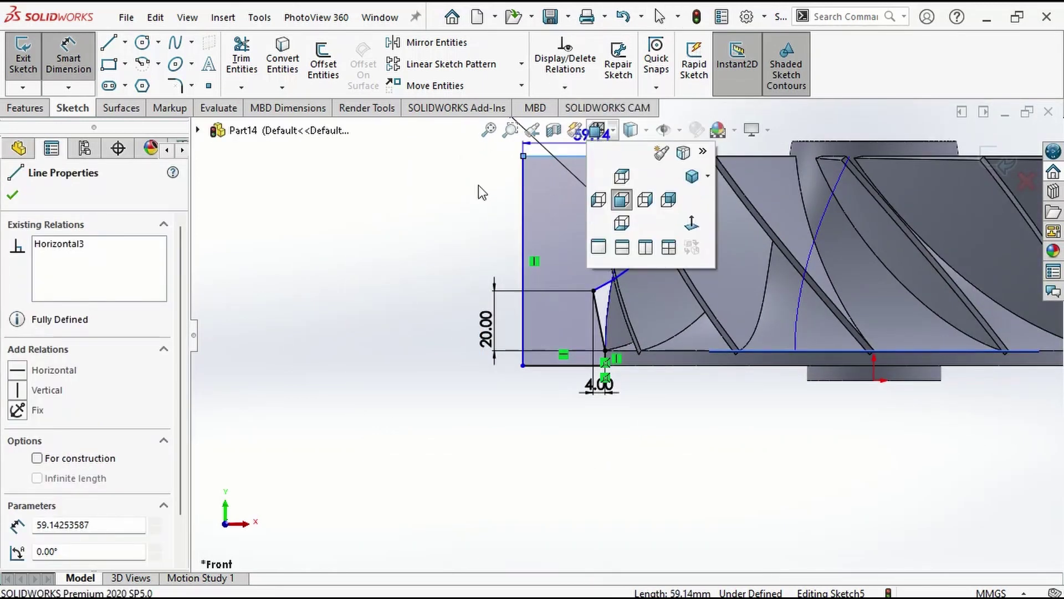
{"action": "left_click", "coordinate": [478, 185]}
{"action": "scroll", "coordinate": [480, 191], "scroll_direction": "up", "scroll_amount": 3}
{"action": "left_click", "coordinate": [608, 194]}
{"action": "type", "text": "50"}
{"action": "key", "text": "Return"}
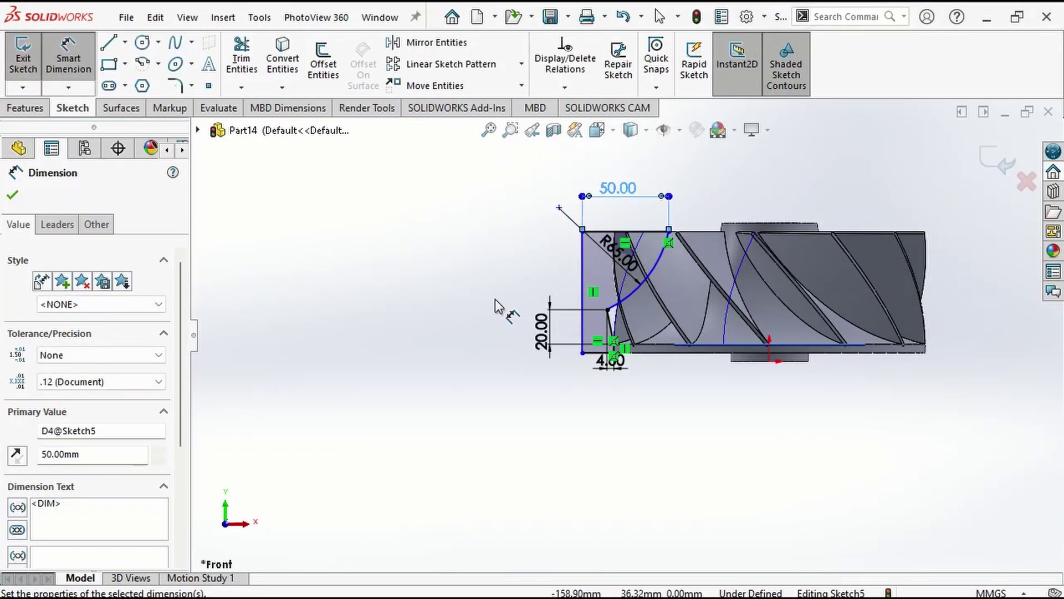
{"action": "key", "text": "Escape"}
Step: Dimension the horizontal distance from the arc's top endpoint to the origin as 65 mm
{"action": "scroll", "coordinate": [765, 249], "scroll_direction": "down", "scroll_amount": 3}
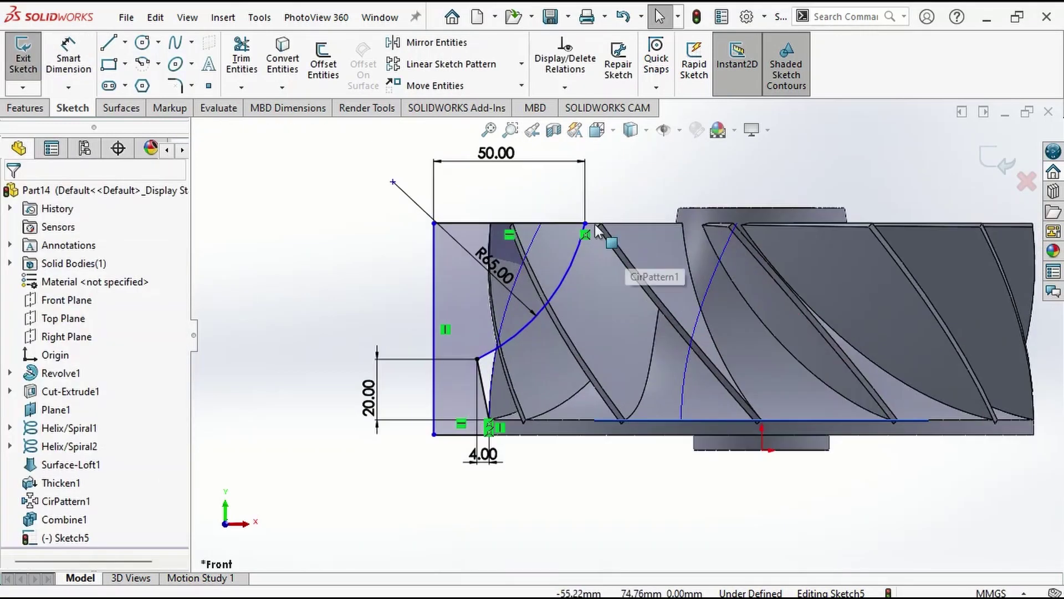
{"action": "key", "text": "d"}
{"action": "left_click", "coordinate": [585, 223]}
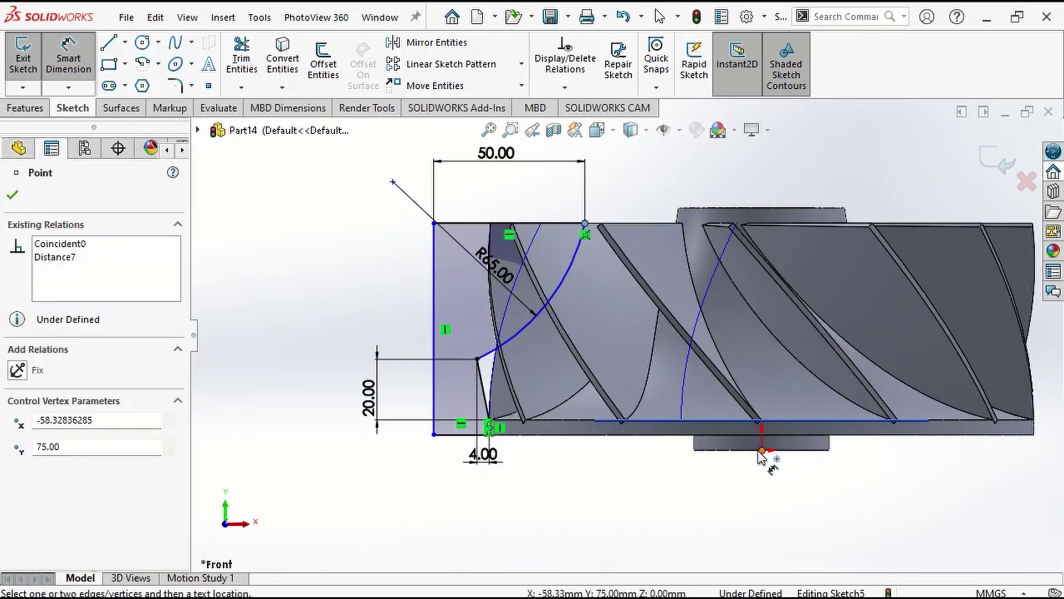
{"action": "left_click", "coordinate": [761, 450]}
{"action": "left_click", "coordinate": [730, 540]}
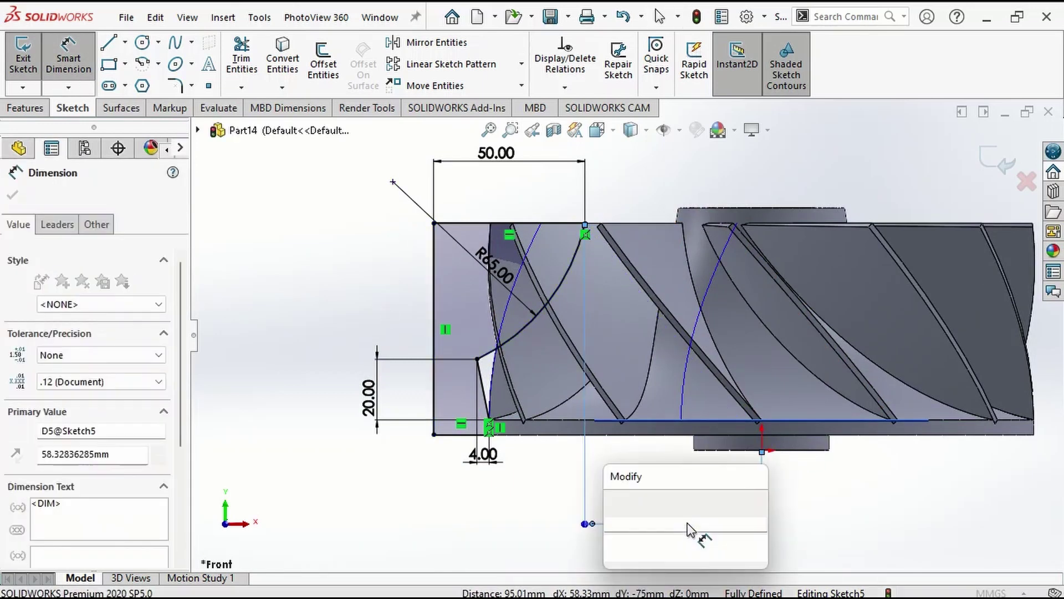
{"action": "type", "text": "65"}
{"action": "key", "text": "Return"}
{"action": "left_click", "coordinate": [311, 356]}
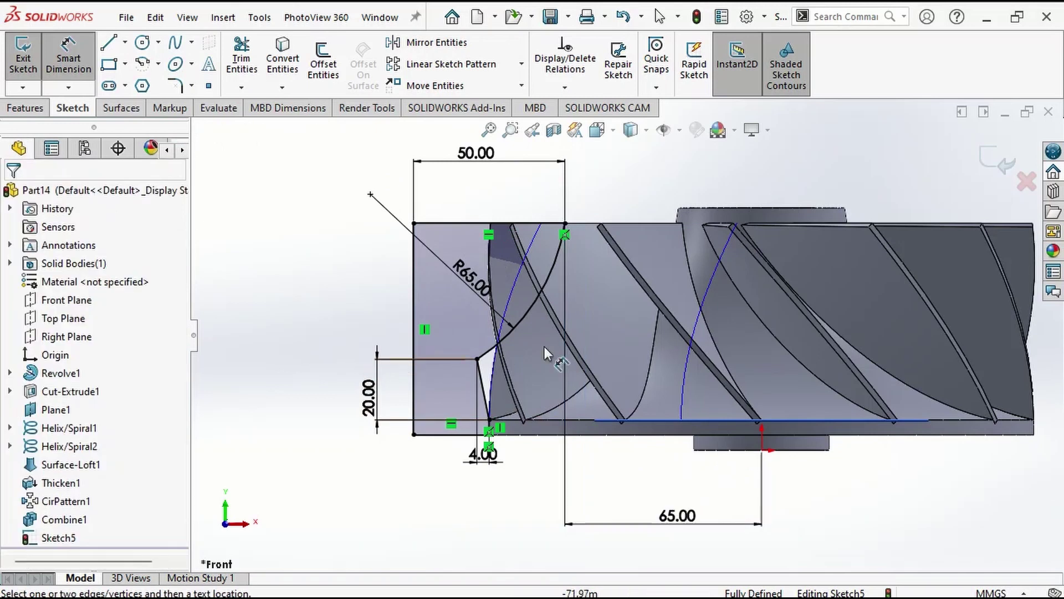
{"action": "scroll", "coordinate": [561, 388], "scroll_direction": "up", "scroll_amount": 2}
{"action": "left_click", "coordinate": [8, 108]}
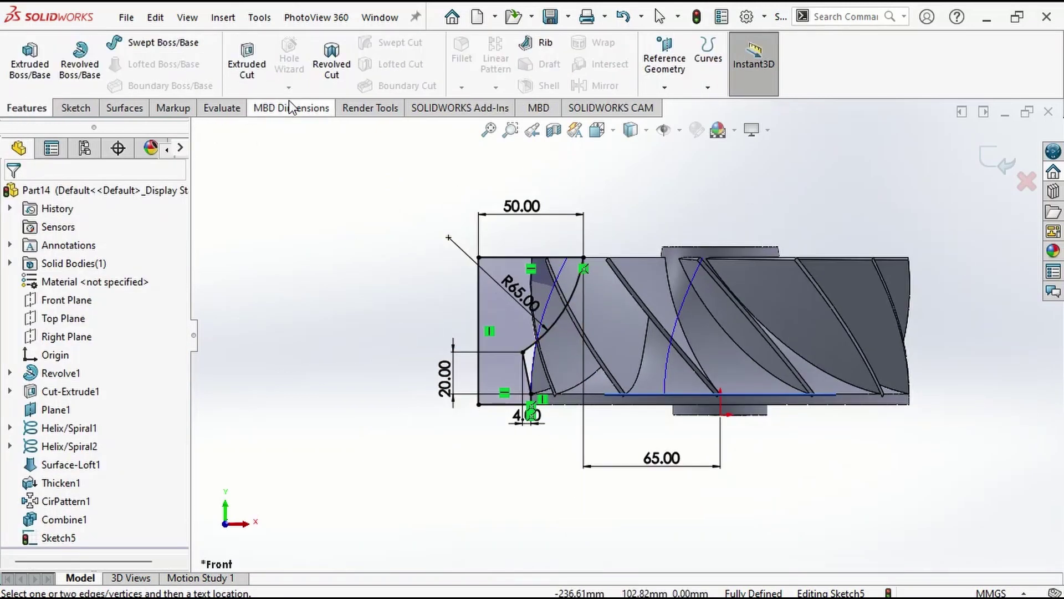
{"action": "left_click", "coordinate": [341, 73]}
{"action": "left_click", "coordinate": [1026, 181]}
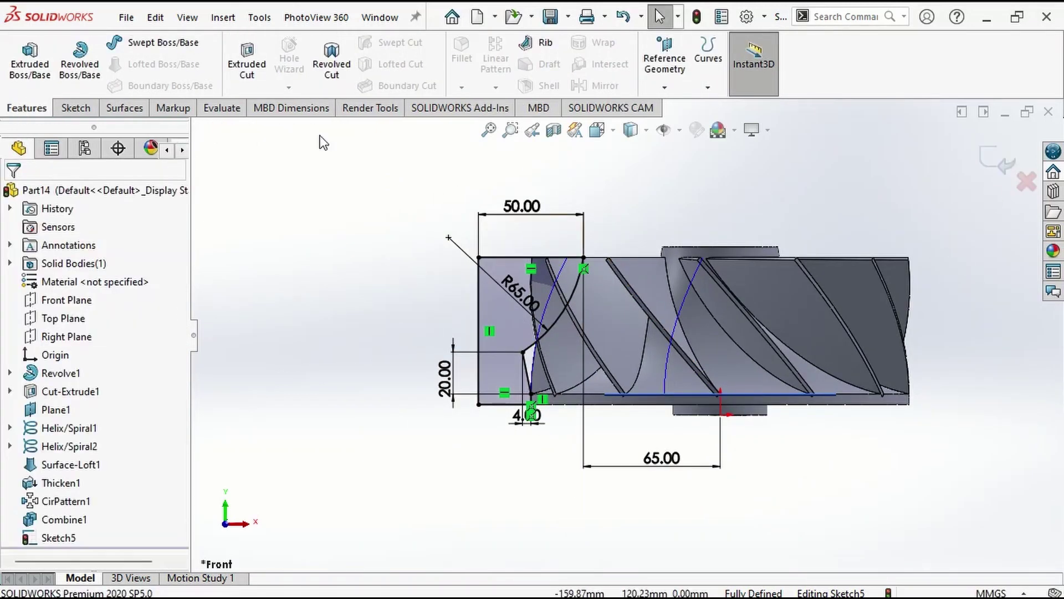
Step: Draw a vertical centerline from the origin up past the top of the hub as the axis of revolution
{"action": "left_click", "coordinate": [93, 108]}
{"action": "left_click", "coordinate": [125, 42]}
{"action": "left_click", "coordinate": [146, 84]}
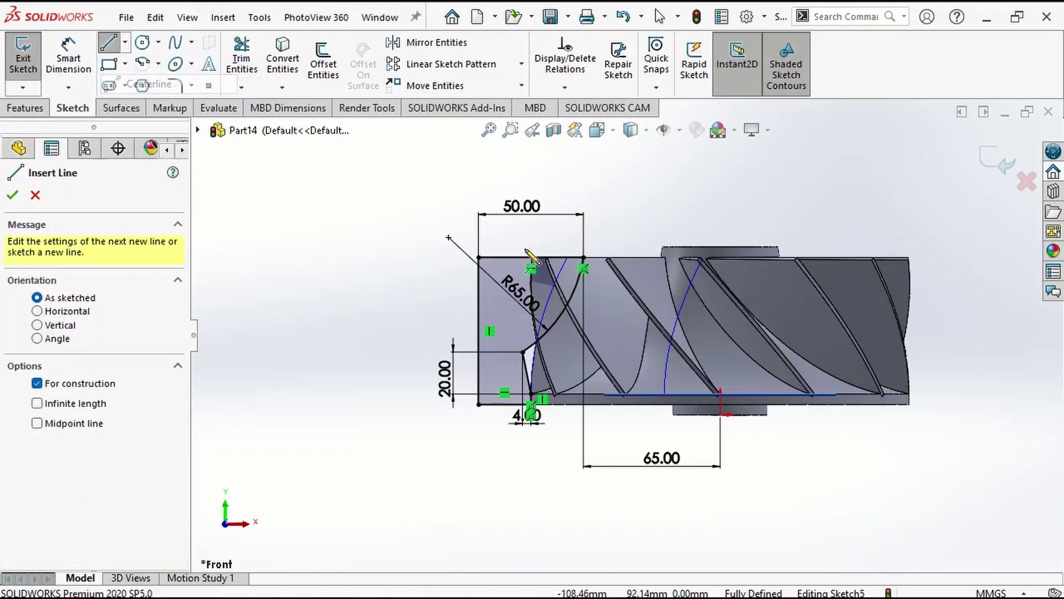
{"action": "left_click", "coordinate": [721, 414]}
{"action": "double_click", "coordinate": [720, 175]}
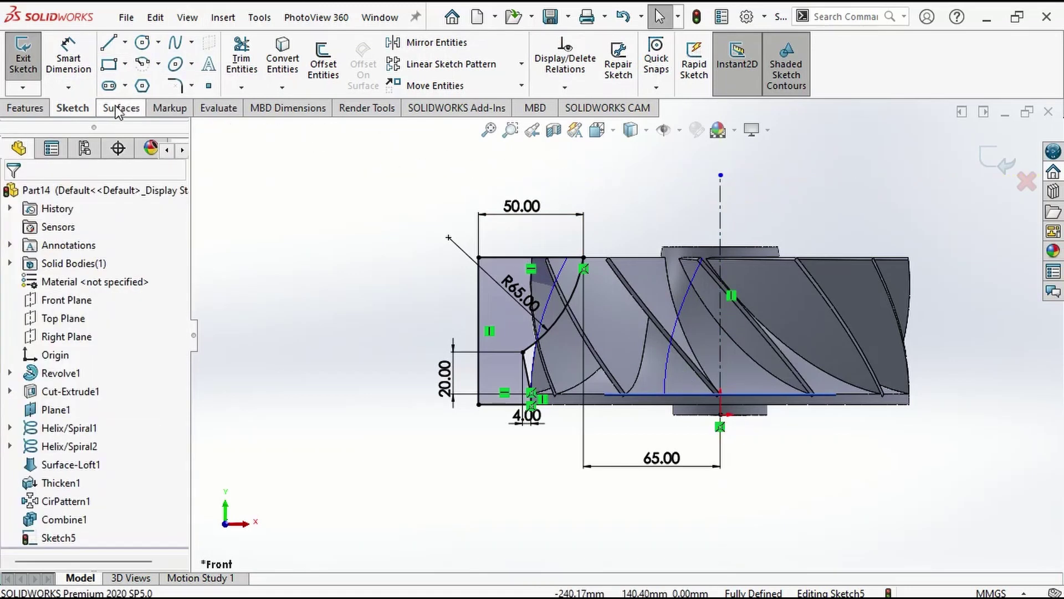
Step: Cut-revolve the closed profile 360 degrees about the centerline to trim the blades' outer edges
{"action": "left_click", "coordinate": [27, 107]}
{"action": "left_click", "coordinate": [332, 64]}
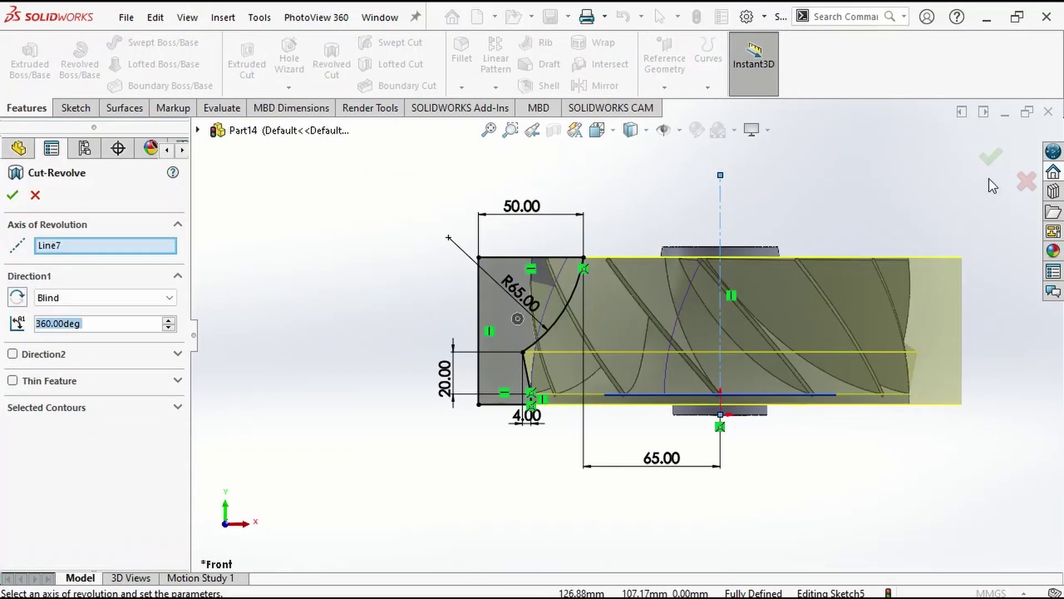
{"action": "left_click", "coordinate": [992, 153]}
Step: Fillet the circular edge where the lower boss meets the flange's underside with a 2 mm radius
{"action": "middle_click_drag", "start_coordinate": [976, 312], "coordinate": [584, 297]}
{"action": "left_click", "coordinate": [460, 54]}
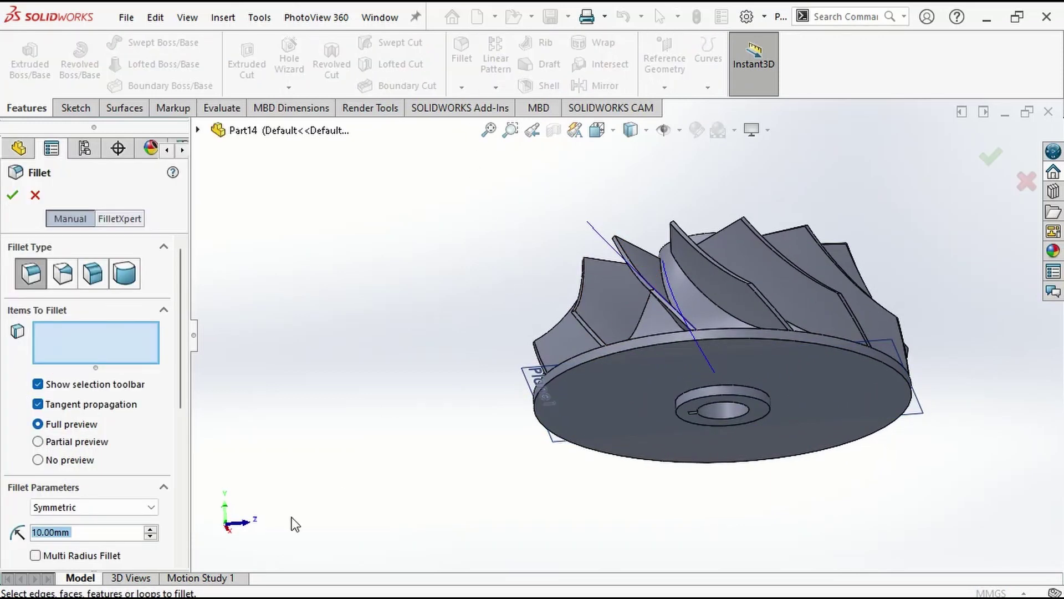
{"action": "scroll", "coordinate": [688, 413], "scroll_direction": "down", "scroll_amount": 3}
{"action": "left_click", "coordinate": [670, 378]}
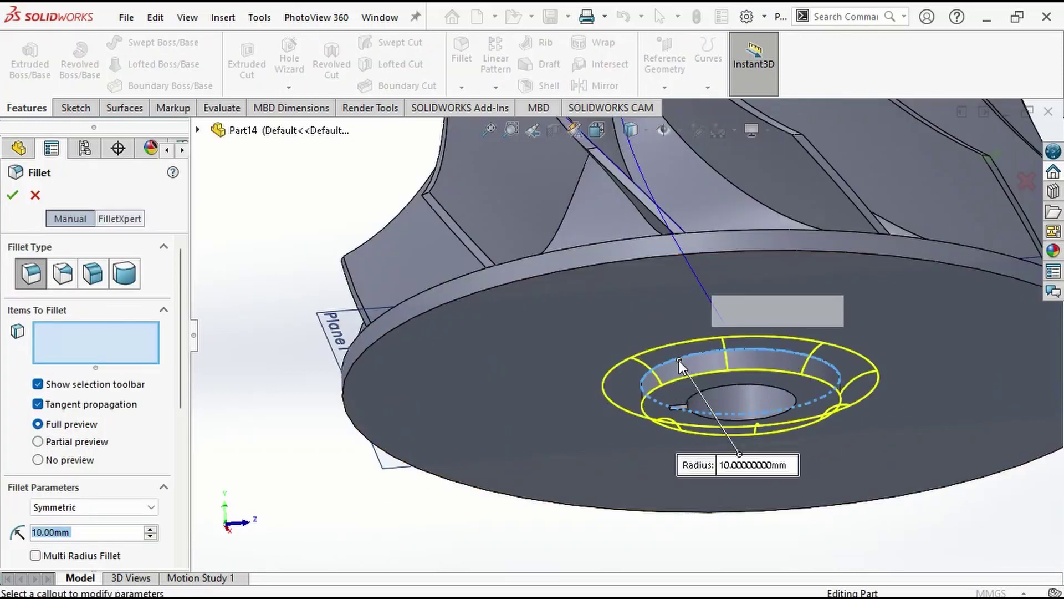
{"action": "type", "text": "2"}
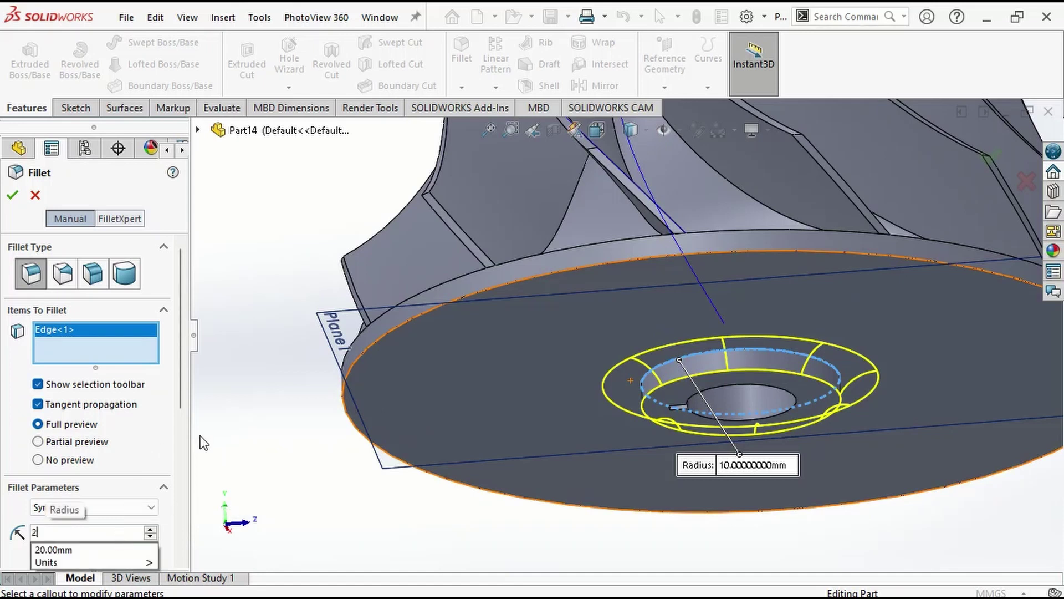
{"action": "scroll", "coordinate": [629, 343], "scroll_direction": "up", "scroll_amount": 2}
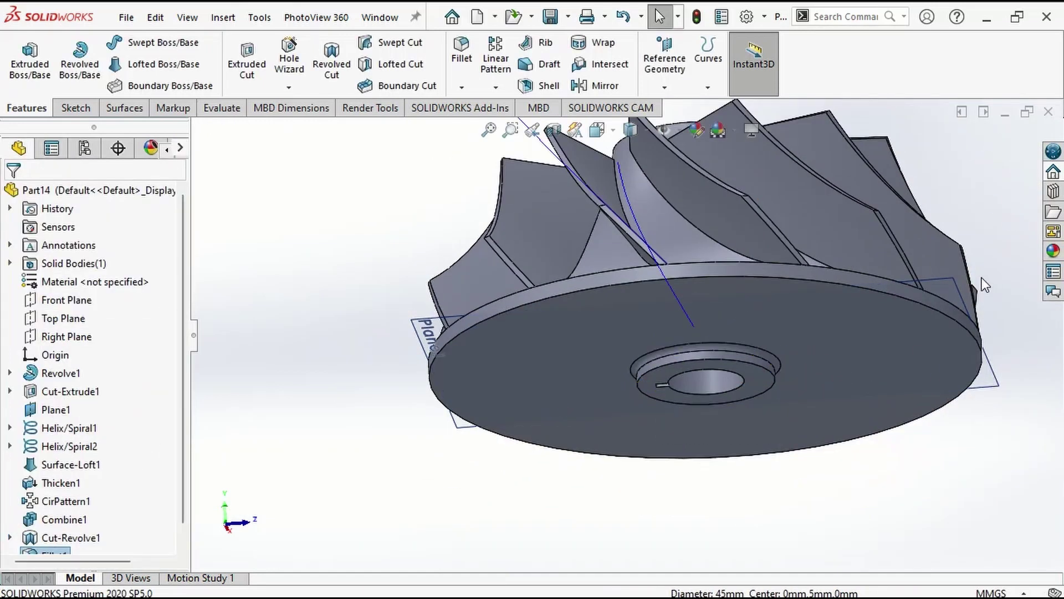
Step: Fillet the two root edges on both sides of one blade where it meets the hub with a 4 mm radius
{"action": "scroll", "coordinate": [942, 281], "scroll_direction": "up", "scroll_amount": 4}
{"action": "middle_click_drag", "start_coordinate": [903, 287], "coordinate": [882, 375]}
{"action": "scroll", "coordinate": [650, 287], "scroll_direction": "down", "scroll_amount": 4}
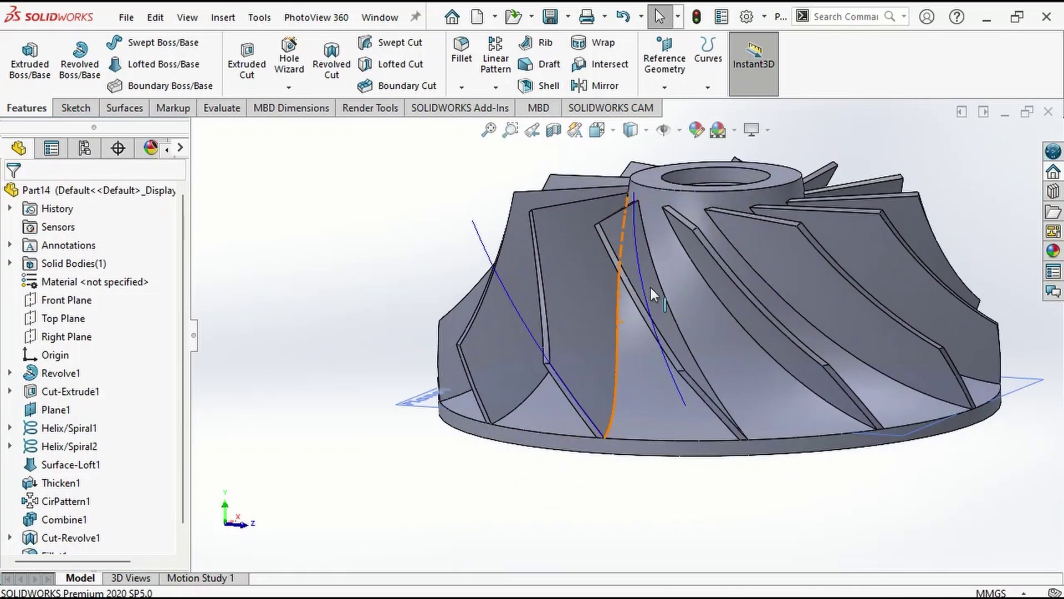
{"action": "left_click", "coordinate": [456, 62]}
{"action": "scroll", "coordinate": [665, 300], "scroll_direction": "down", "scroll_amount": 5}
{"action": "left_click", "coordinate": [656, 321]}
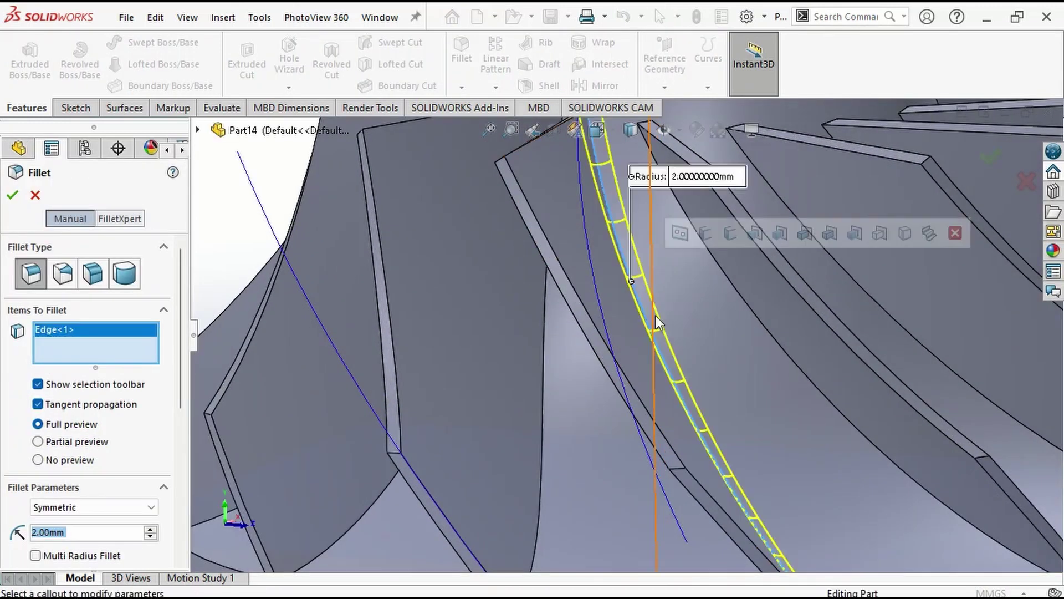
{"action": "scroll", "coordinate": [656, 321], "scroll_direction": "up", "scroll_amount": 3}
{"action": "left_click", "coordinate": [640, 332]}
{"action": "scroll", "coordinate": [741, 377], "scroll_direction": "up", "scroll_amount": 3}
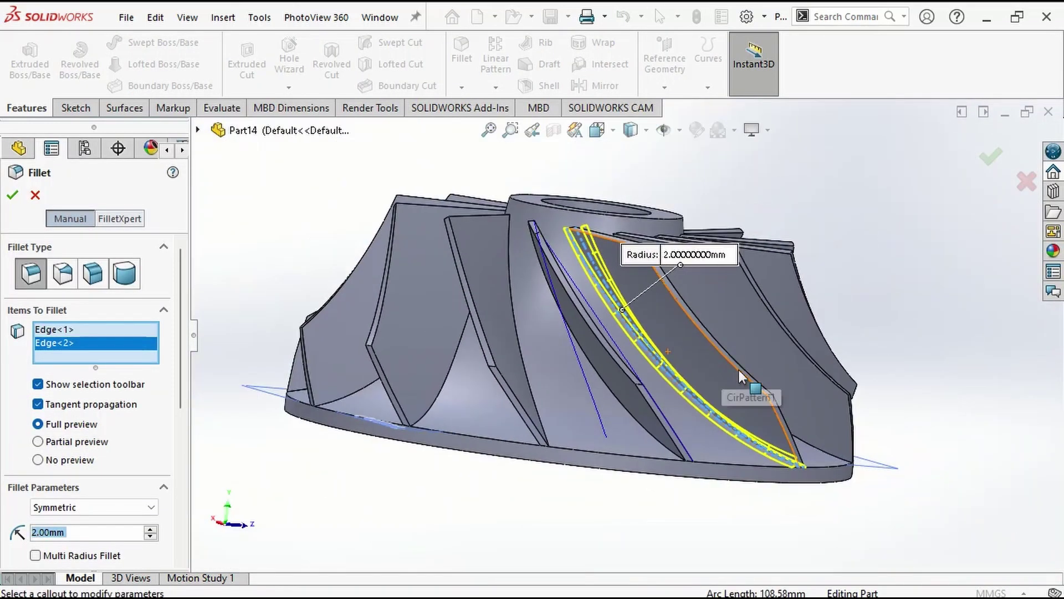
{"action": "middle_click_drag", "start_coordinate": [742, 377], "coordinate": [737, 421]}
{"action": "type", "text": "4"}
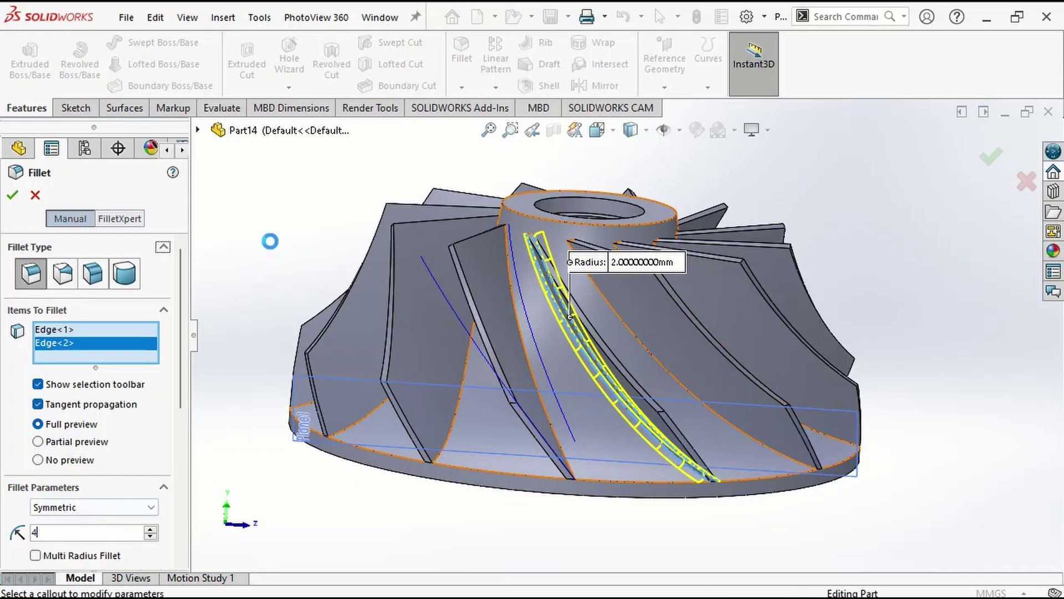
{"action": "key", "text": "Return"}
{"action": "left_click", "coordinate": [990, 156]}
Step: Edit the blade-root fillet, try a radius of 3 mm, and set the radius to 2 mm
{"action": "middle_click_drag", "start_coordinate": [929, 375], "coordinate": [699, 386]}
{"action": "scroll", "coordinate": [99, 502], "scroll_direction": "down", "scroll_amount": 2}
{"action": "left_click", "coordinate": [49, 540]}
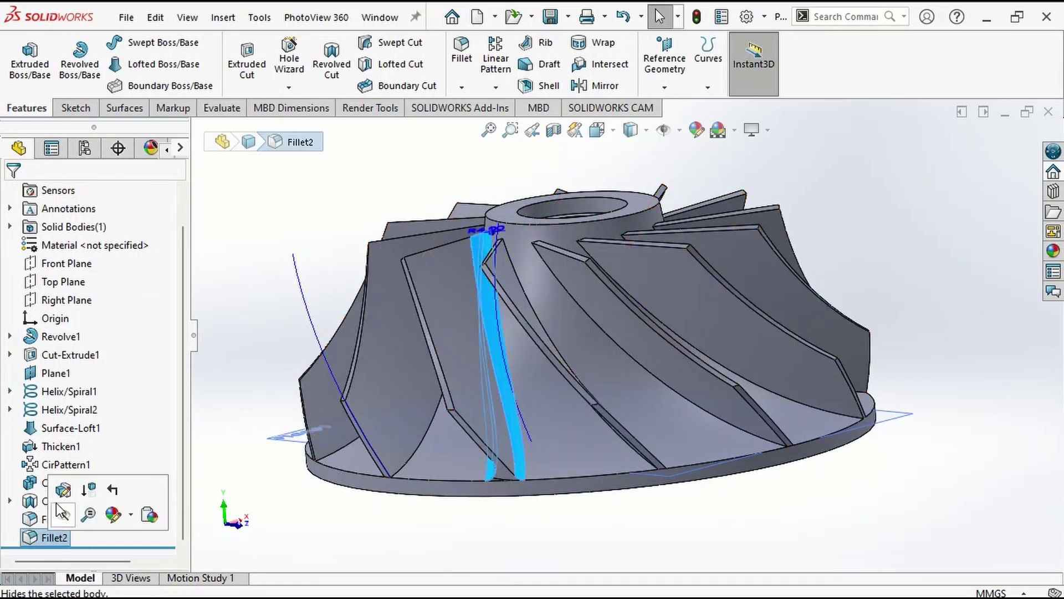
{"action": "left_click", "coordinate": [62, 488]}
{"action": "middle_click_drag", "start_coordinate": [360, 474], "coordinate": [407, 450]}
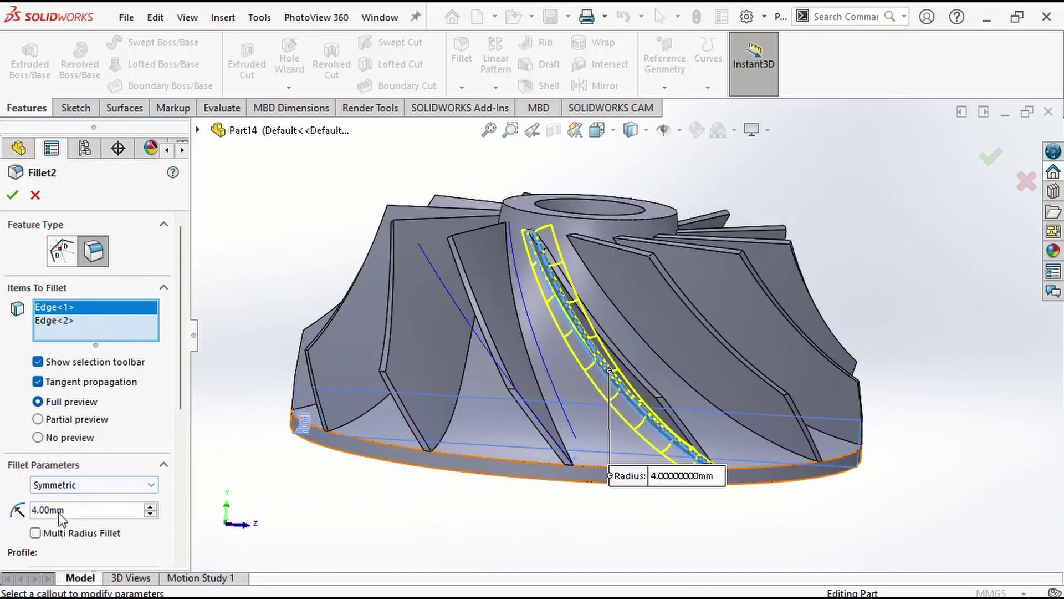
{"action": "type", "text": "3"}
{"action": "key", "text": "Return"}
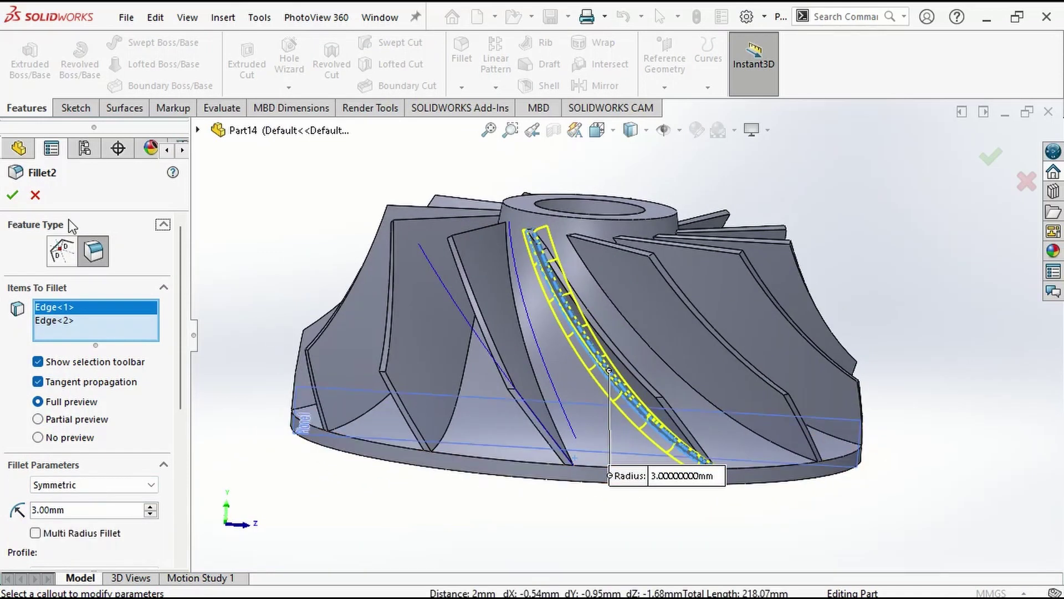
{"action": "double_click", "coordinate": [95, 508]}
{"action": "type", "text": "2"}
{"action": "key", "text": "Return"}
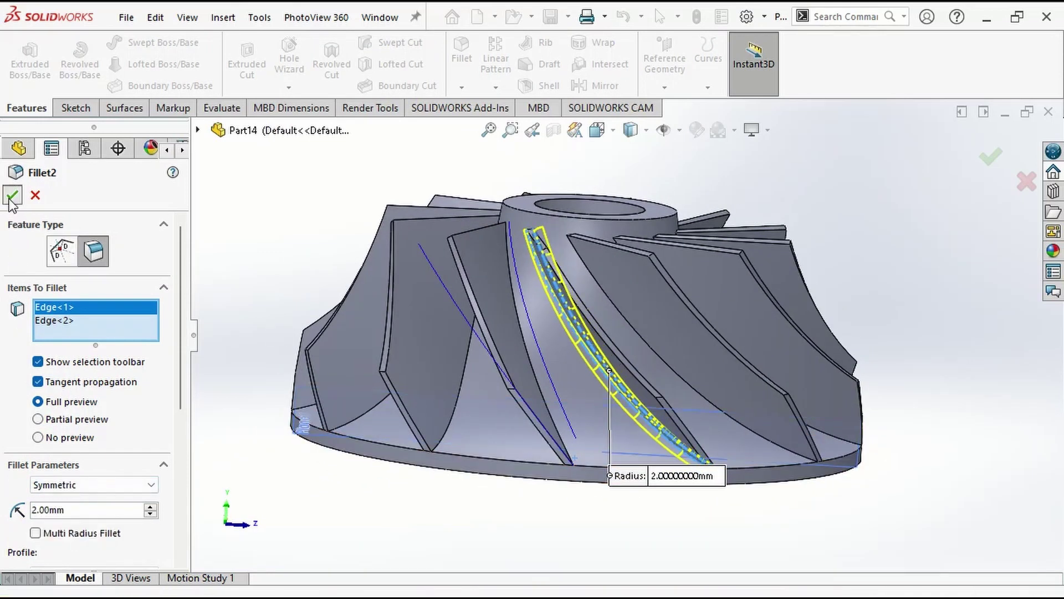
{"action": "left_click", "coordinate": [12, 196]}
{"action": "middle_click_drag", "start_coordinate": [600, 493], "coordinate": [662, 552]}
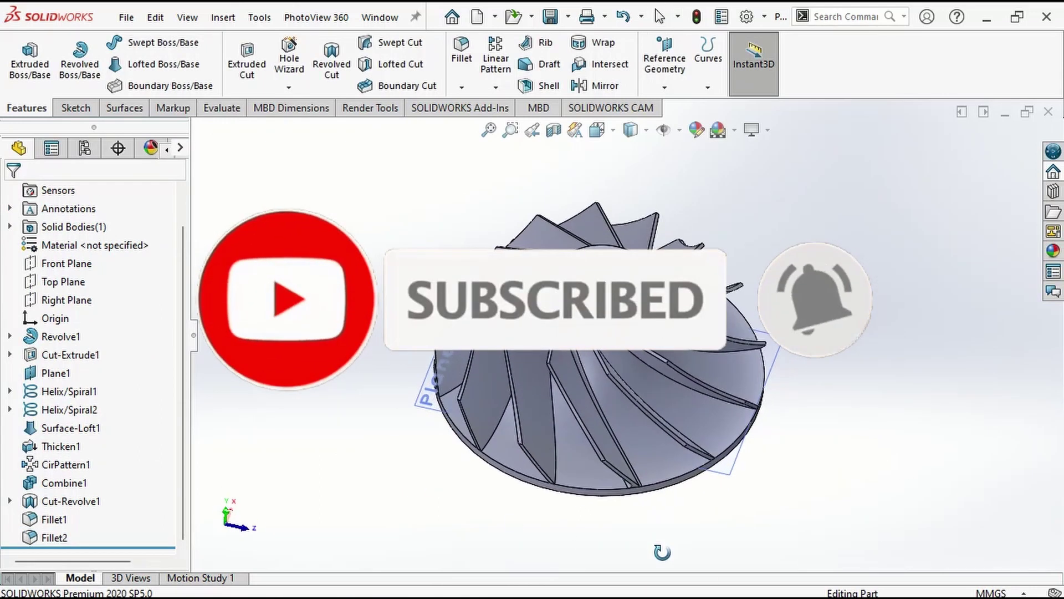
{"action": "mouse_move", "coordinate": [724, 487]}
{"action": "middle_mouse_down"}
{"action": "mouse_move", "coordinate": [820, 466]}
{"action": "mouse_move", "coordinate": [818, 331]}
{"action": "mouse_move", "coordinate": [544, 297]}
{"action": "mouse_move", "coordinate": [687, 275]}
{"action": "mouse_move", "coordinate": [660, 305]}
{"action": "mouse_move", "coordinate": [621, 311]}
{"action": "middle_mouse_up"}
{"action": "left_click", "coordinate": [660, 132]}
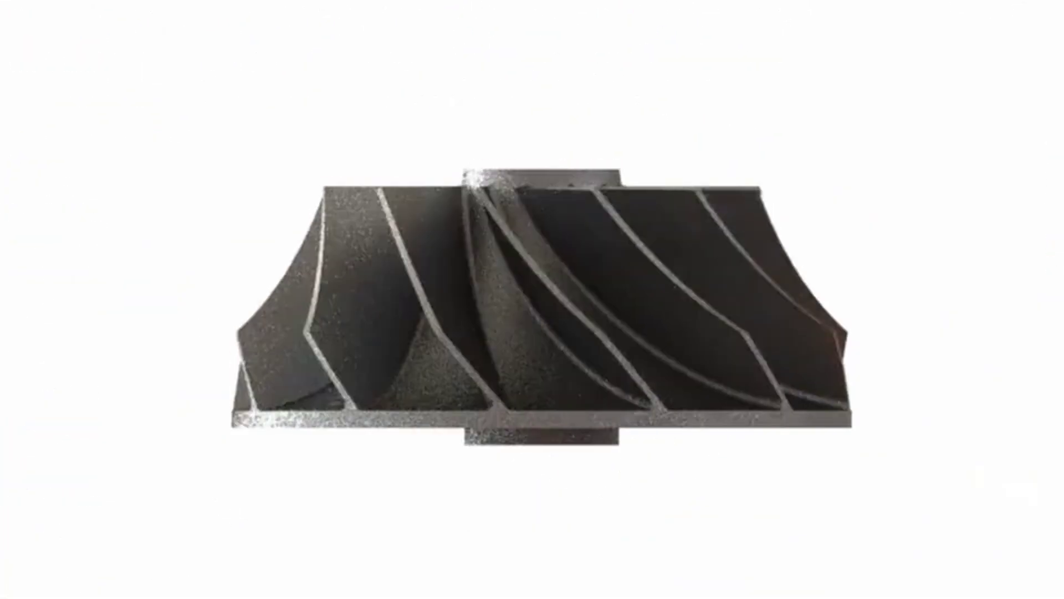